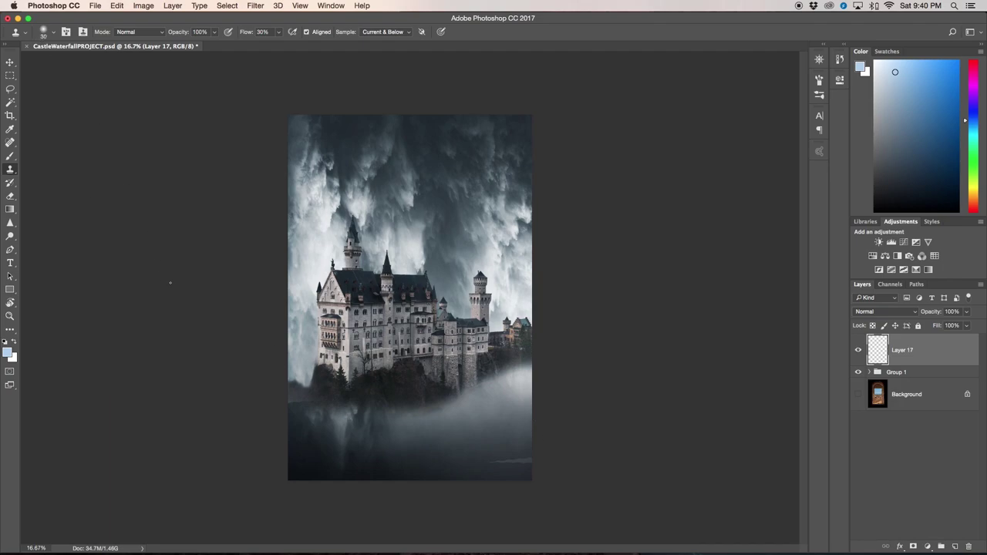
# - Switch to Chrome, download the Free Powder Photoshop Brushes 17 pack from Brusheezy, and dismiss the offer popup
pyautogui.press('super+Tab')
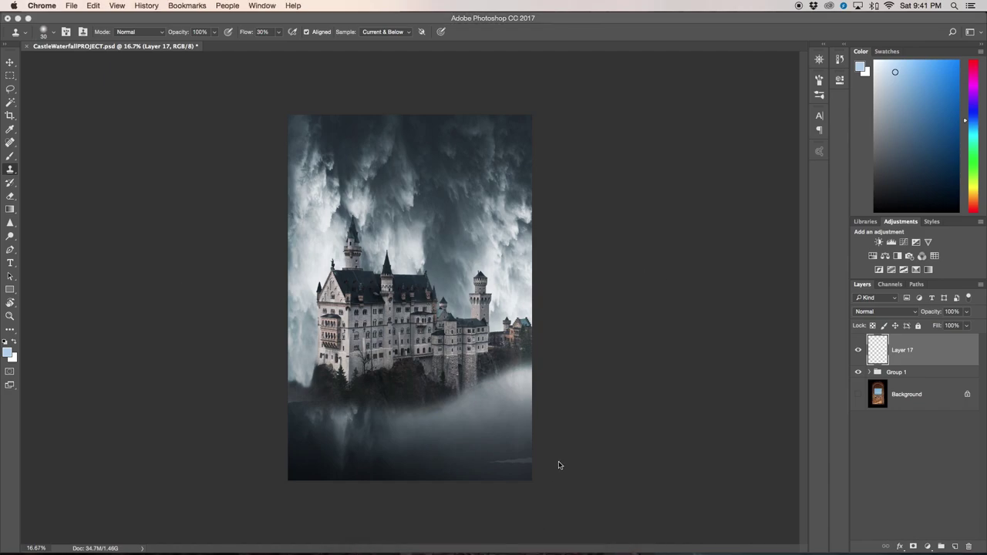
pyautogui.click(489, 537)
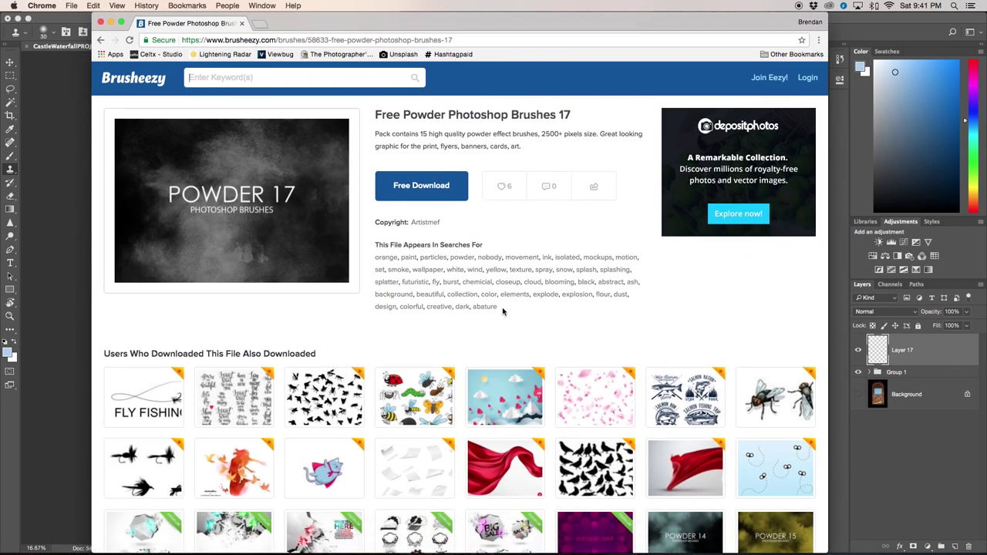
pyautogui.click(439, 199)
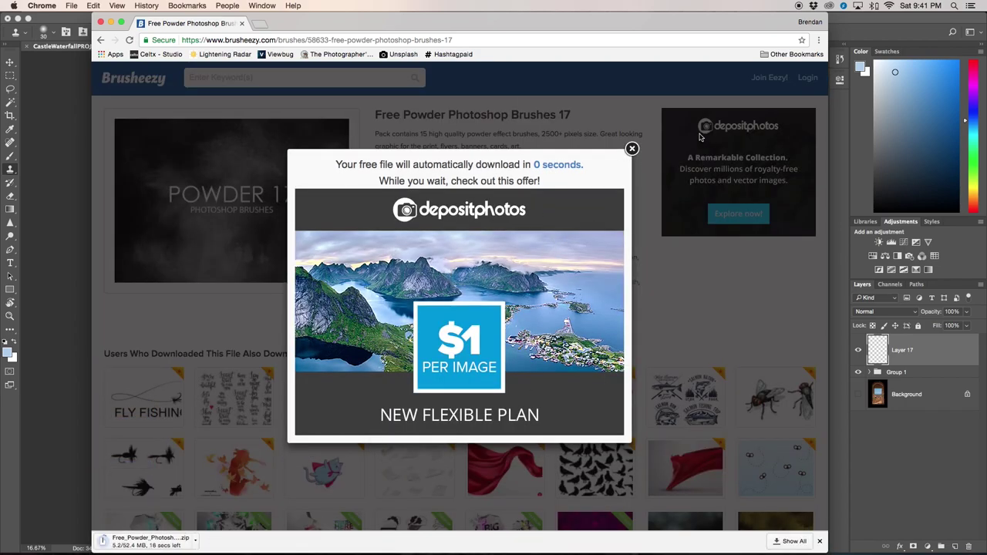
pyautogui.click(631, 148)
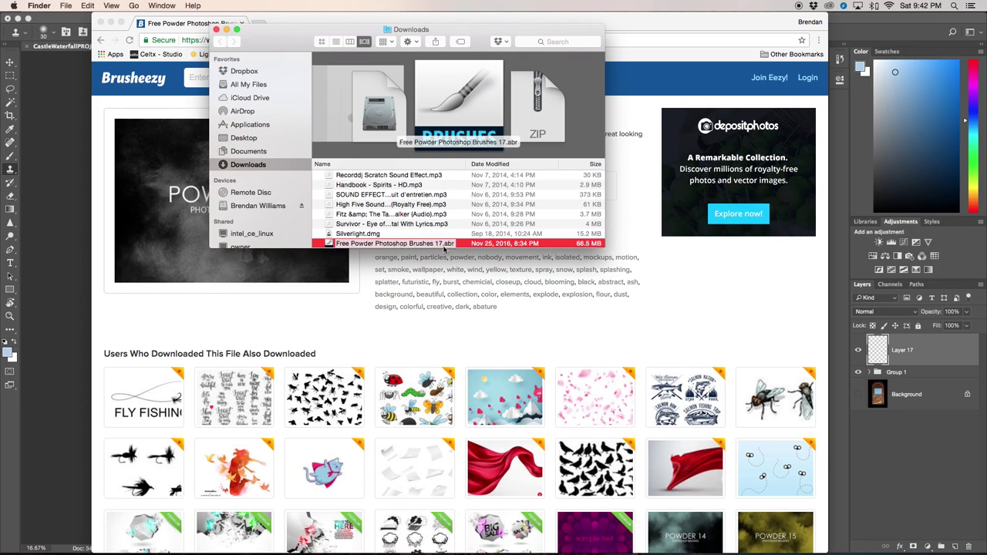
# - Open the Brushes folder inside the Presets folder of the Adobe Photoshop CC 2017 application folder in Finder
pyautogui.scroll(-1, 445, 245)
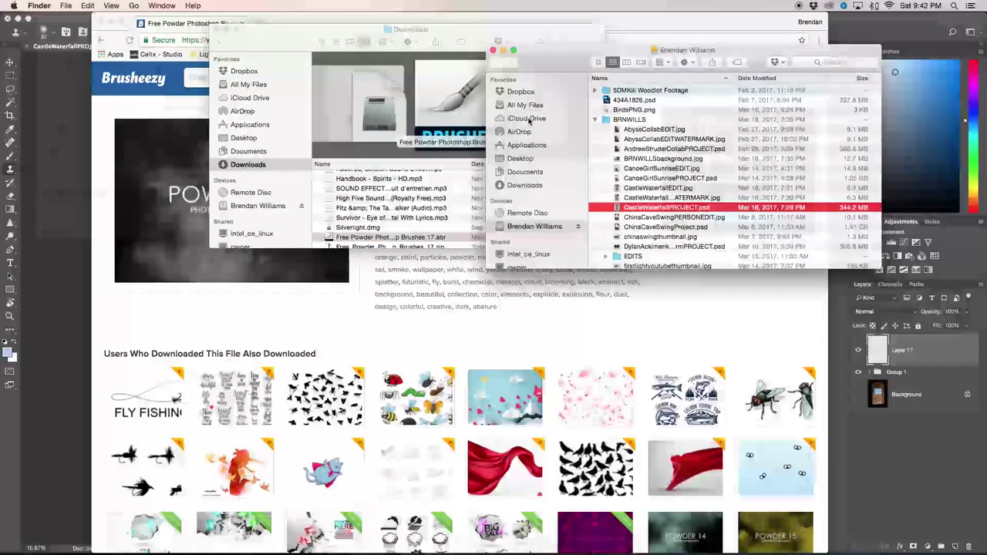
pyautogui.click(527, 145)
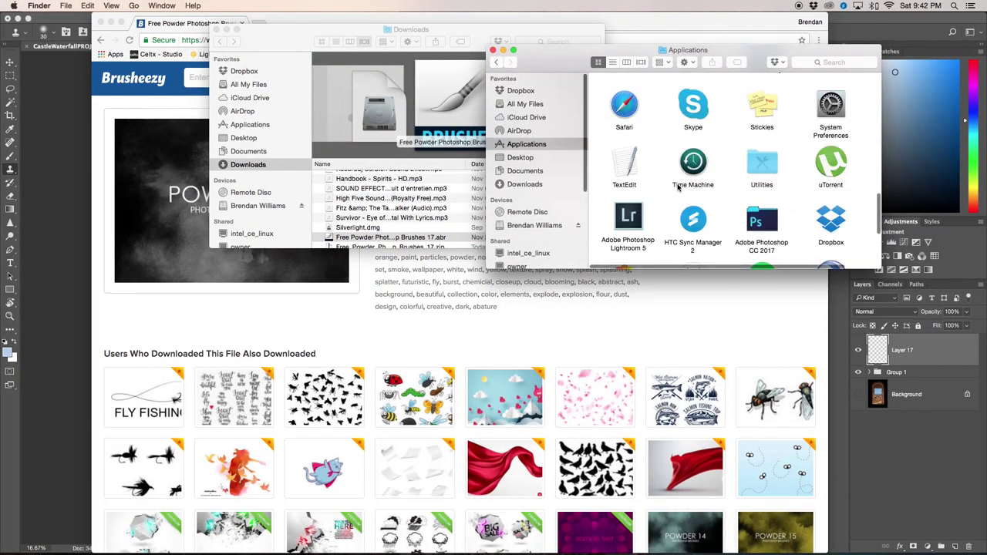
pyautogui.scroll(-1, 694, 193)
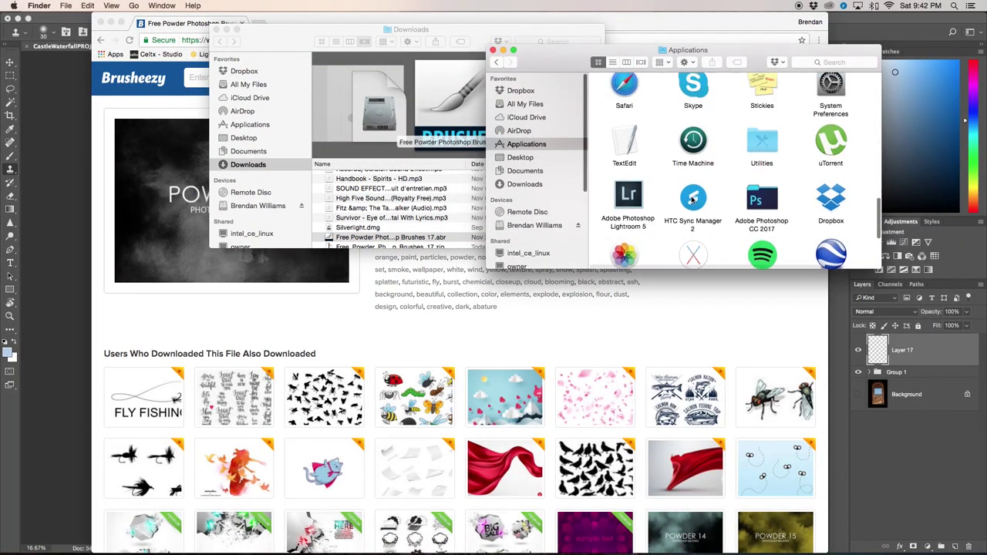
pyautogui.doubleClick(762, 202)
pyautogui.click(694, 154)
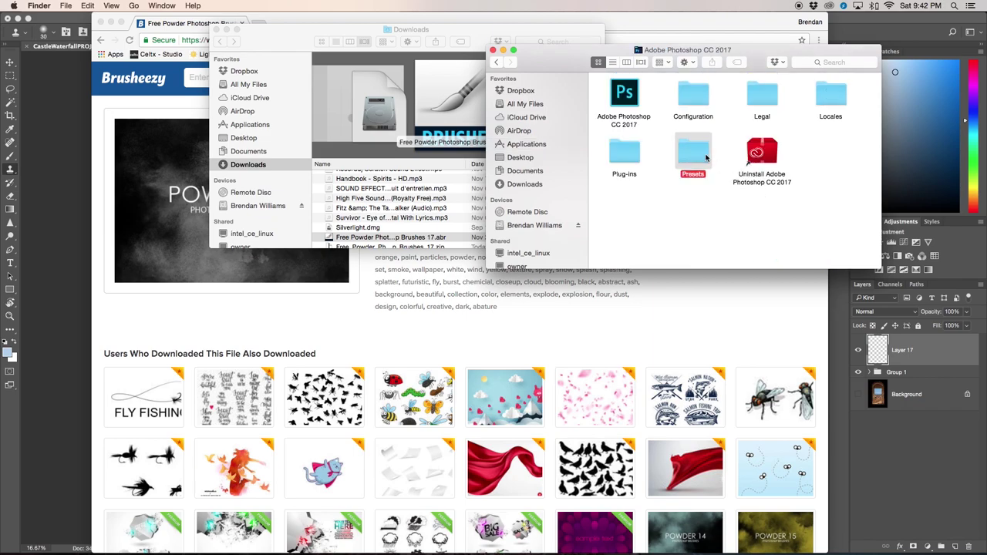
pyautogui.doubleClick(694, 154)
pyautogui.doubleClick(623, 153)
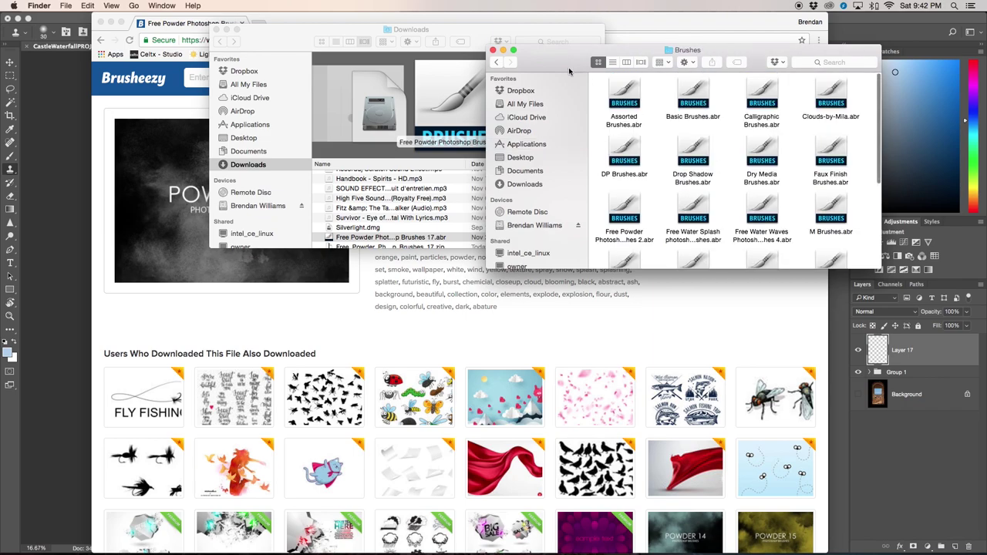
# - Move the Brushes folder window clear of the Downloads window and select Free Powder Photoshop Brushes 17.abr
pyautogui.moveTo(569, 71); pyautogui.dragTo(644, 70)
pyautogui.click(353, 239)
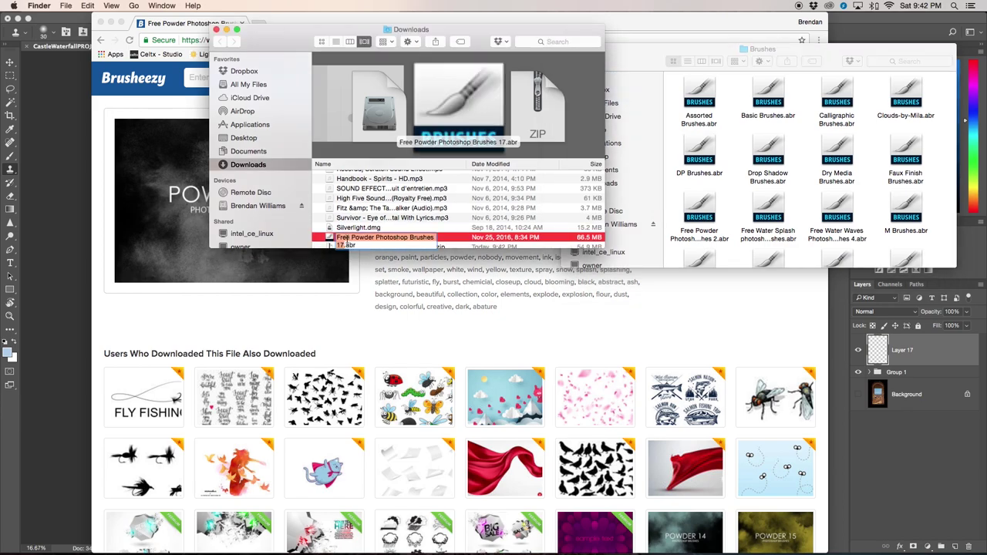
pyautogui.moveTo(329, 241)
pyautogui.mouseDown()
pyautogui.moveTo(732, 197)
pyautogui.moveTo(742, 204)
pyautogui.moveTo(352, 239)
pyautogui.mouseUp()
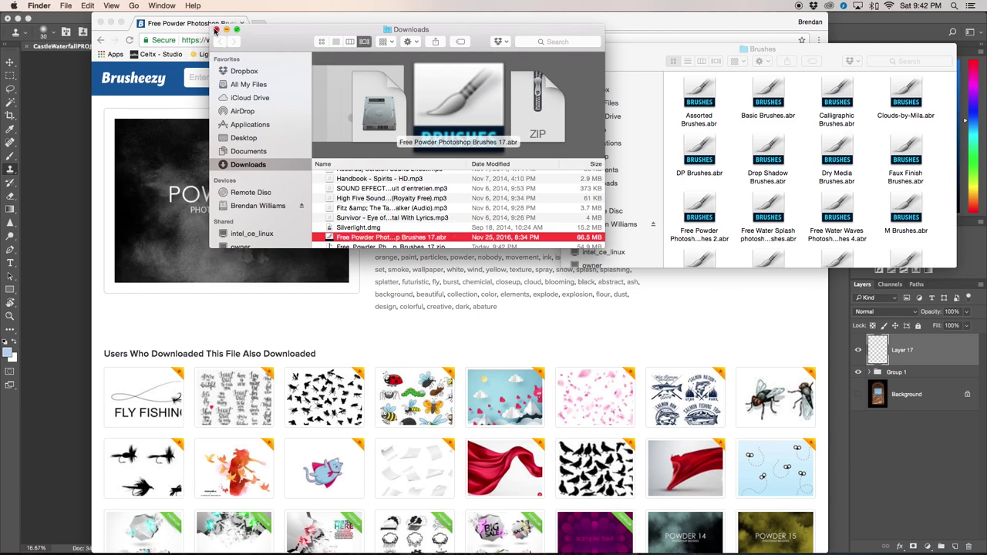
# - Close the Downloads and Brushes folder windows and minimize the browser to return to Photoshop
pyautogui.click(215, 29)
pyautogui.click(567, 49)
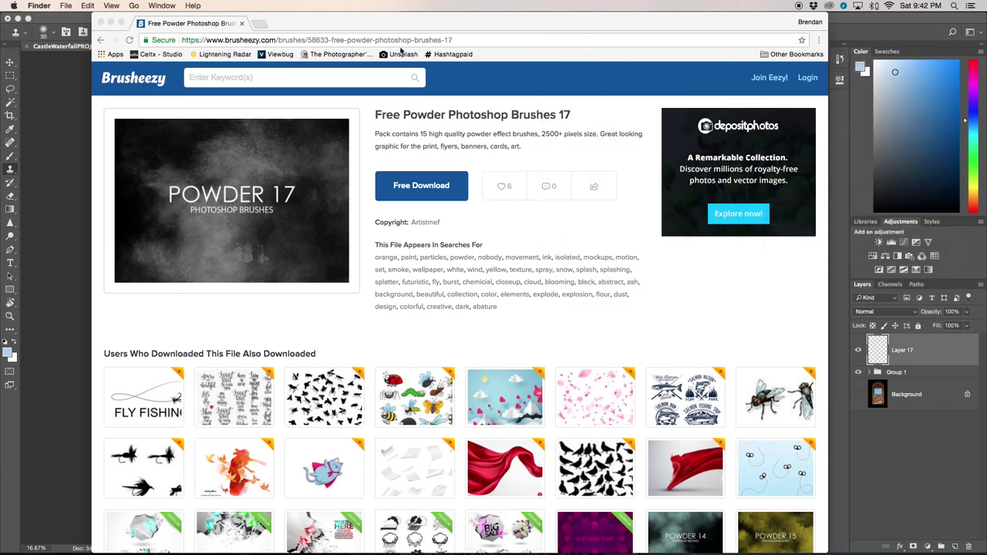
pyautogui.click(110, 22)
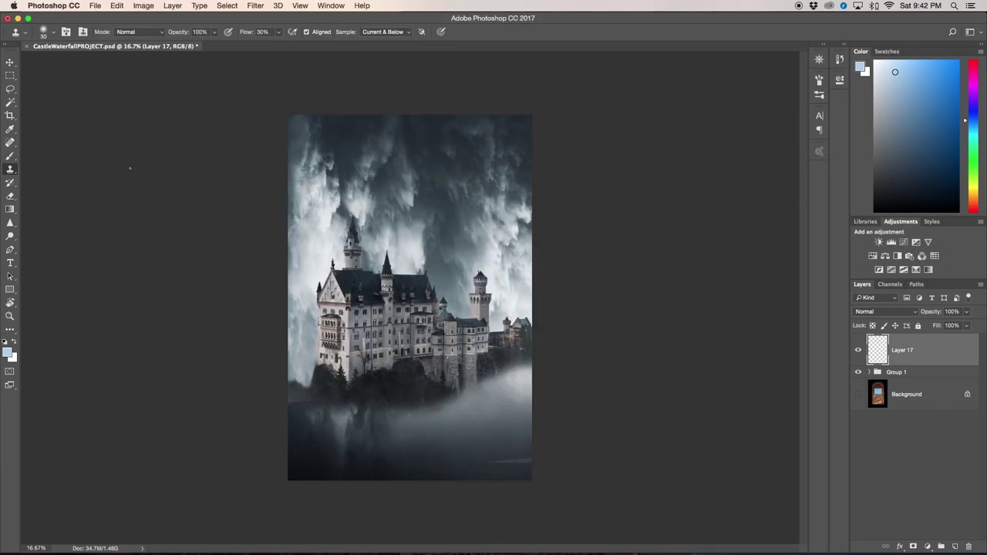
# - Activate the Brush tool and show its brush presets
pyautogui.click(10, 156)
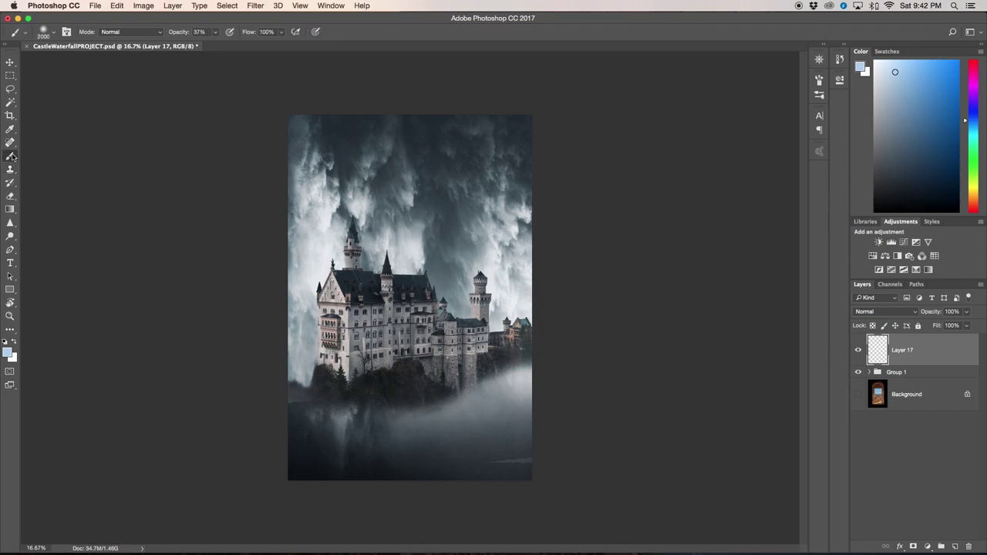
pyautogui.click(51, 36)
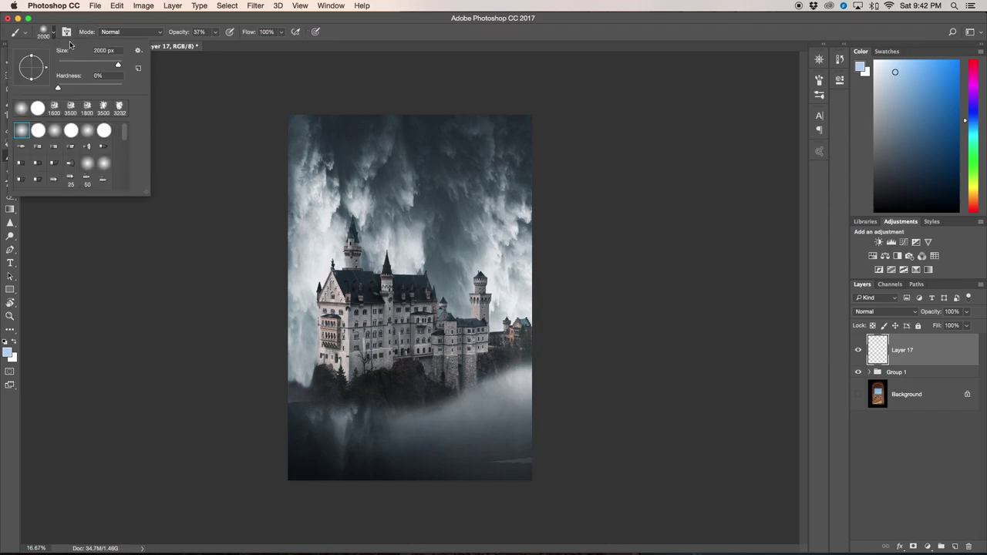
pyautogui.click(139, 52)
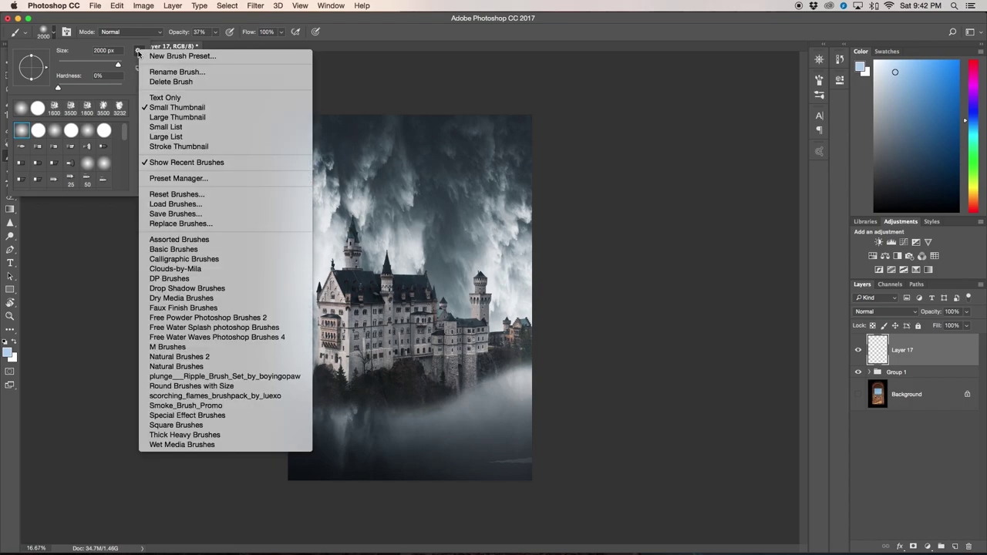
pyautogui.click(179, 205)
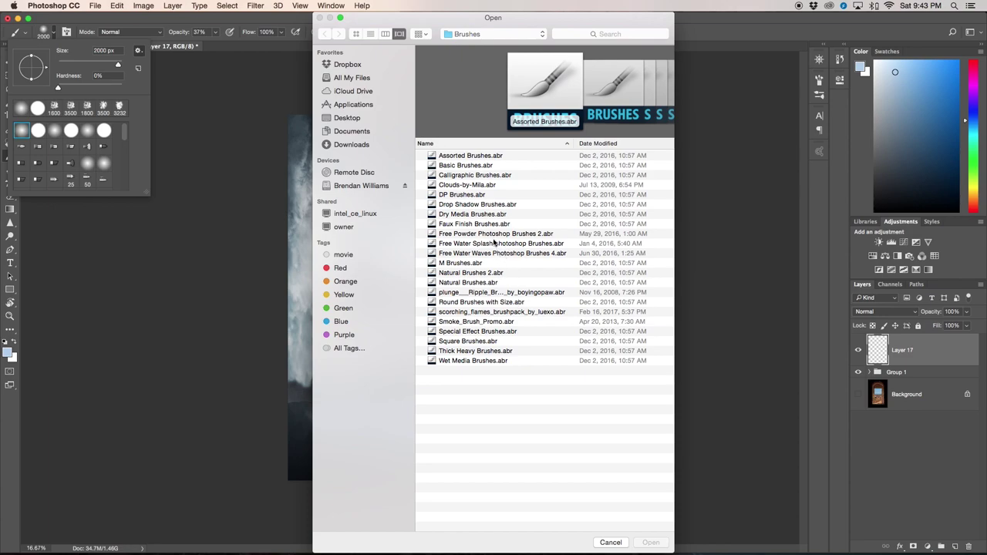
pyautogui.click(494, 236)
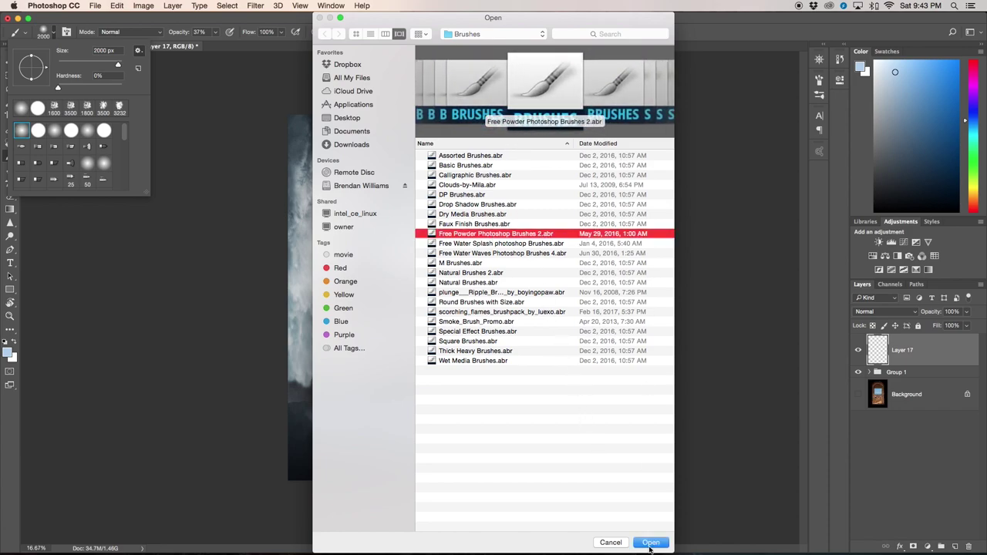
pyautogui.click(611, 543)
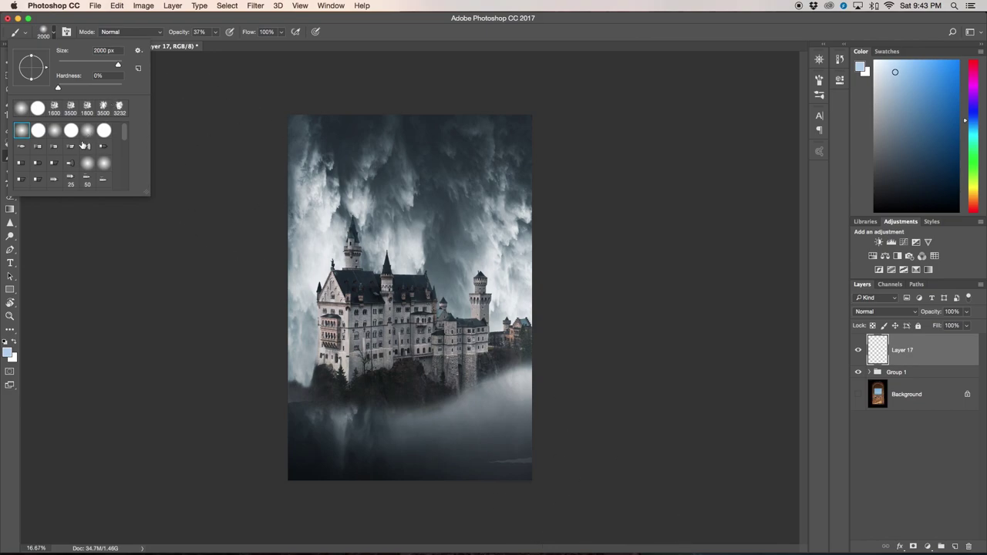
# - Try out the 3427, 3466 and 3432 px powder brush tips over the castle image and undo the test stamp
pyautogui.scroll(-5, 106, 161)
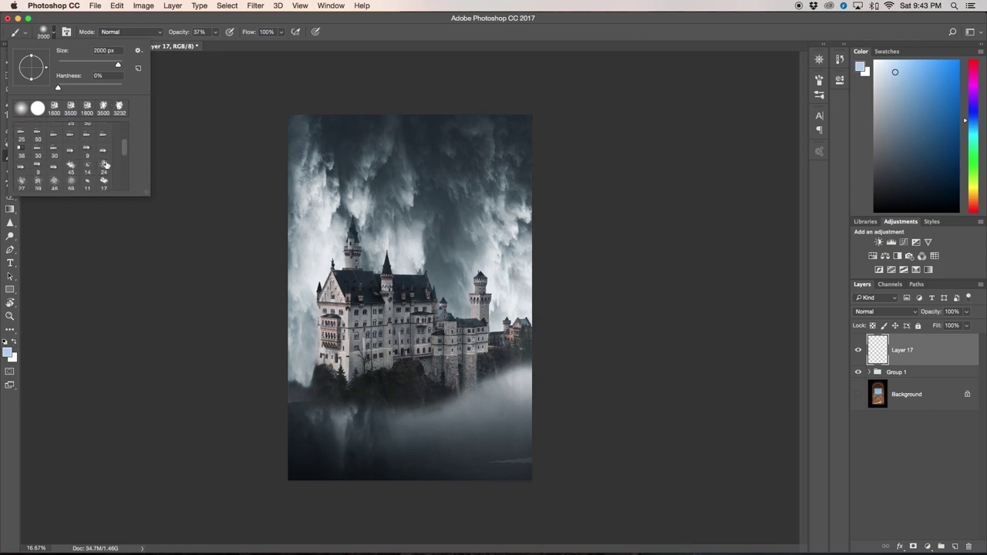
pyautogui.scroll(-5, 106, 165)
pyautogui.click(71, 164)
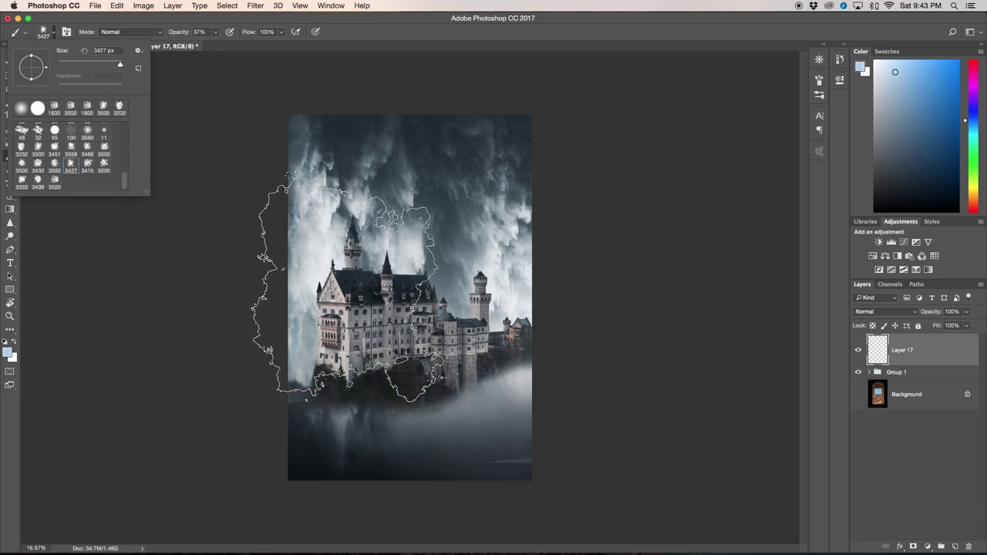
pyautogui.click(87, 149)
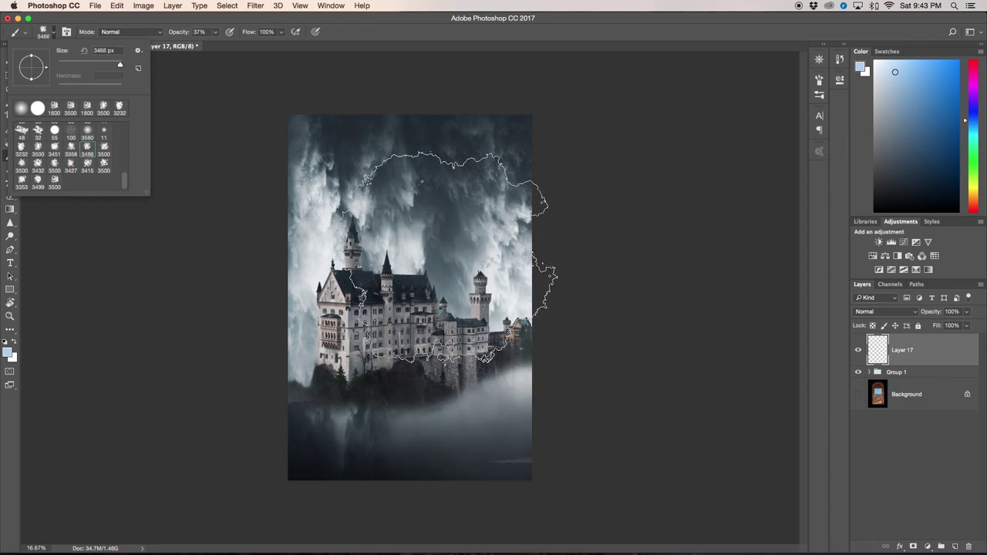
pyautogui.click(38, 164)
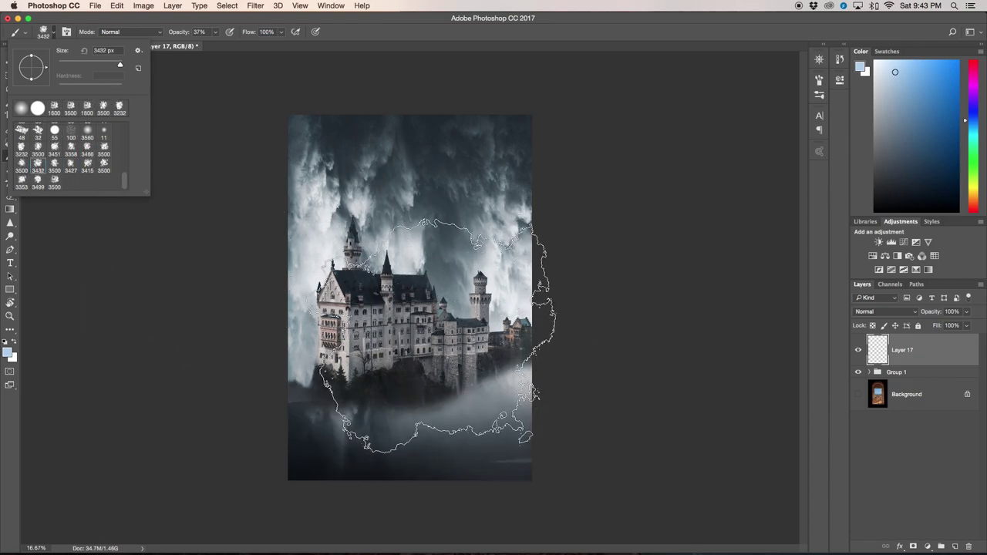
pyautogui.click(444, 433)
pyautogui.press('super+z')
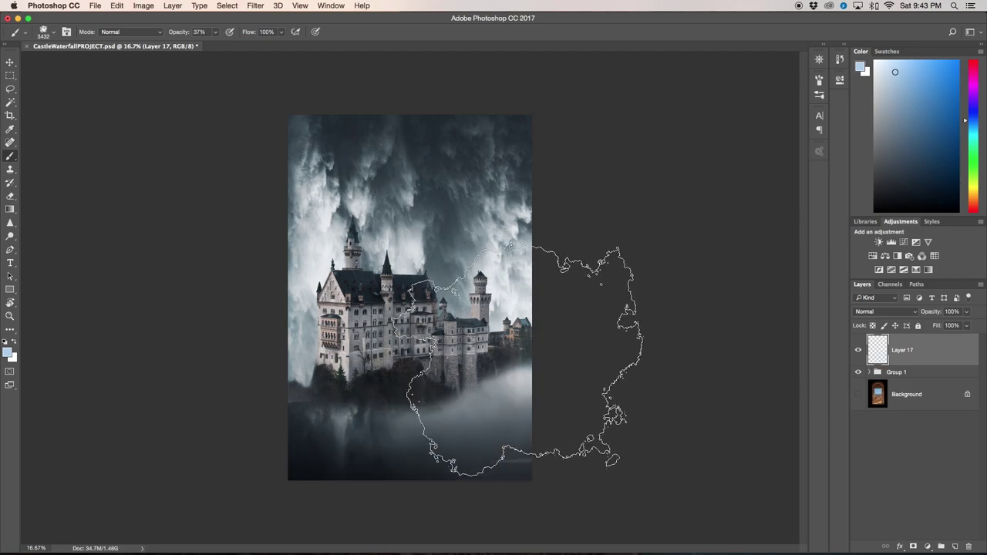
pyautogui.click(48, 32)
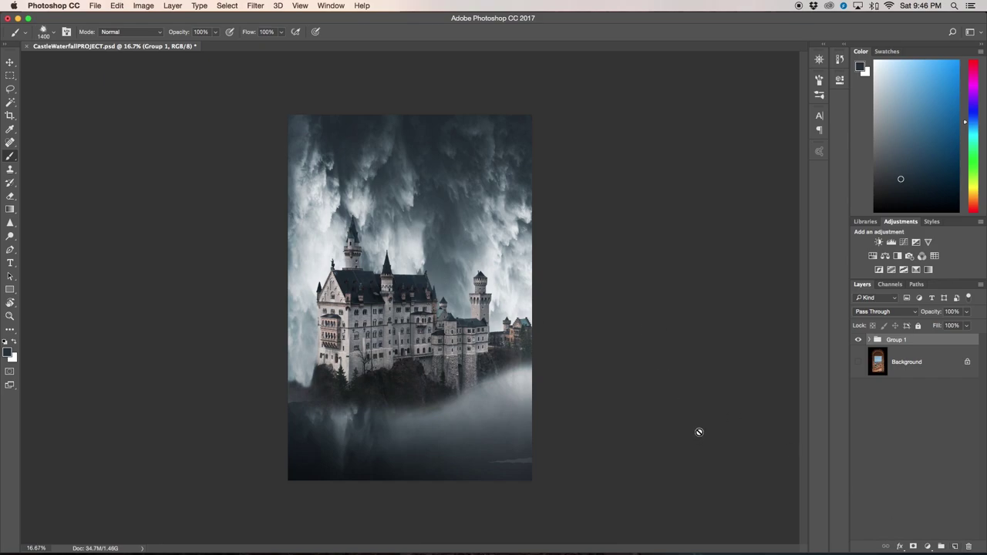
# - Create a new layer above Group 1 and name it "mid colour clouds"
pyautogui.click(954, 545)
pyautogui.doubleClick(902, 350)
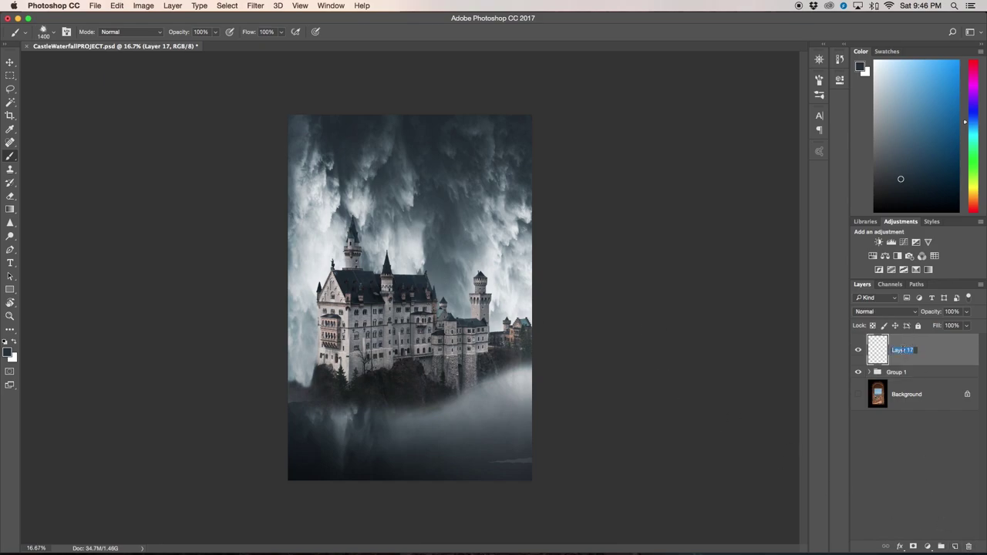
pyautogui.press('BackSpace')
pyautogui.press('Return')
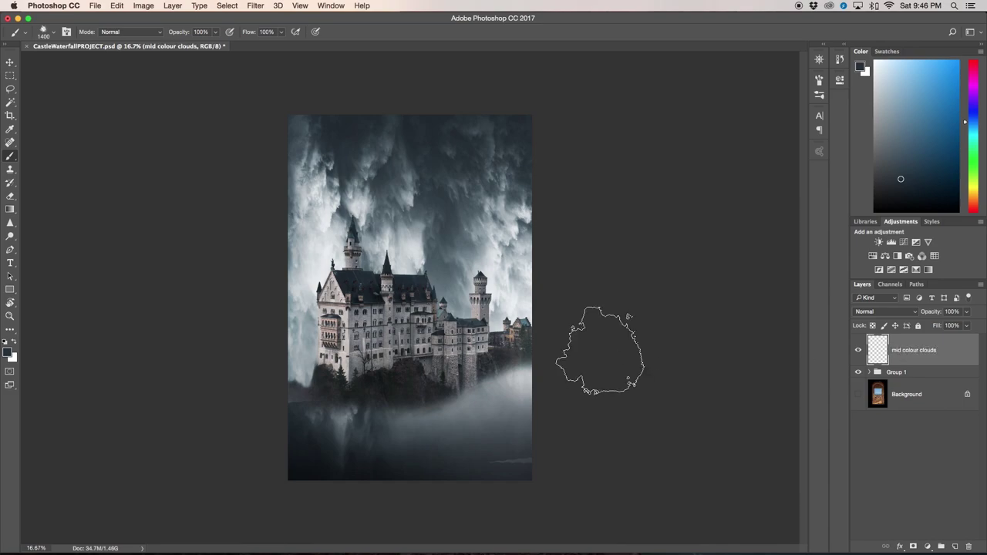
# - Choose the 3500 px powder brush tip that follows the 3415 px tip in the brush presets
pyautogui.press(']')
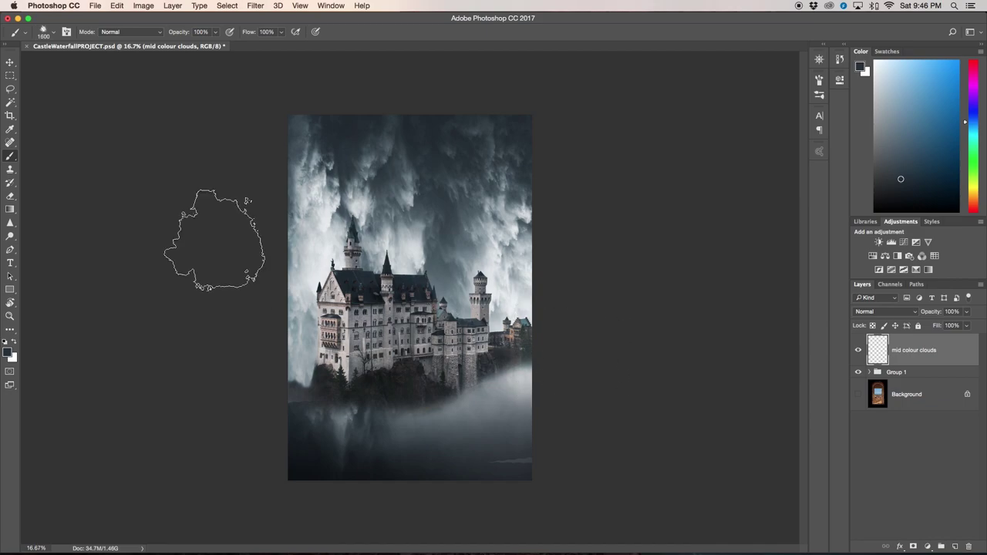
pyautogui.click(44, 32)
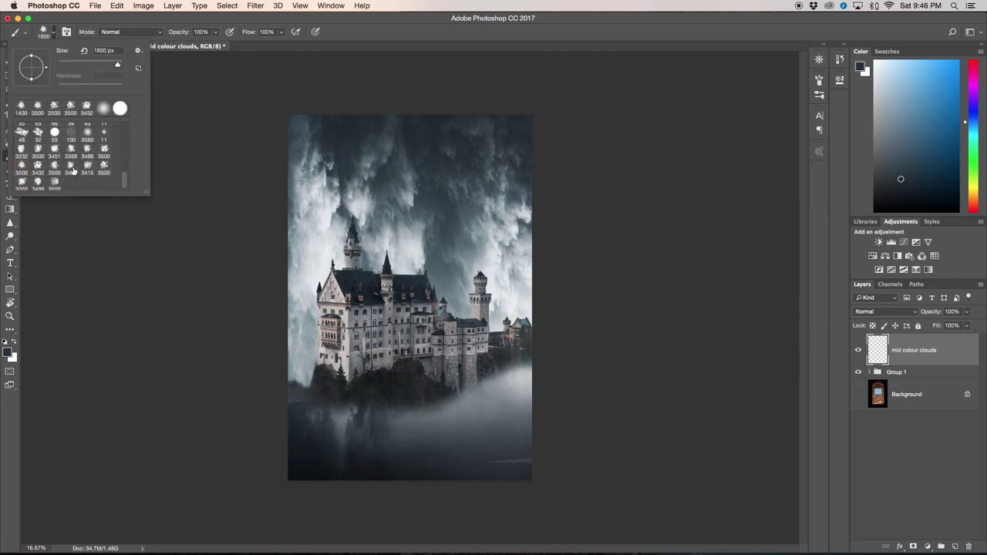
pyautogui.click(103, 165)
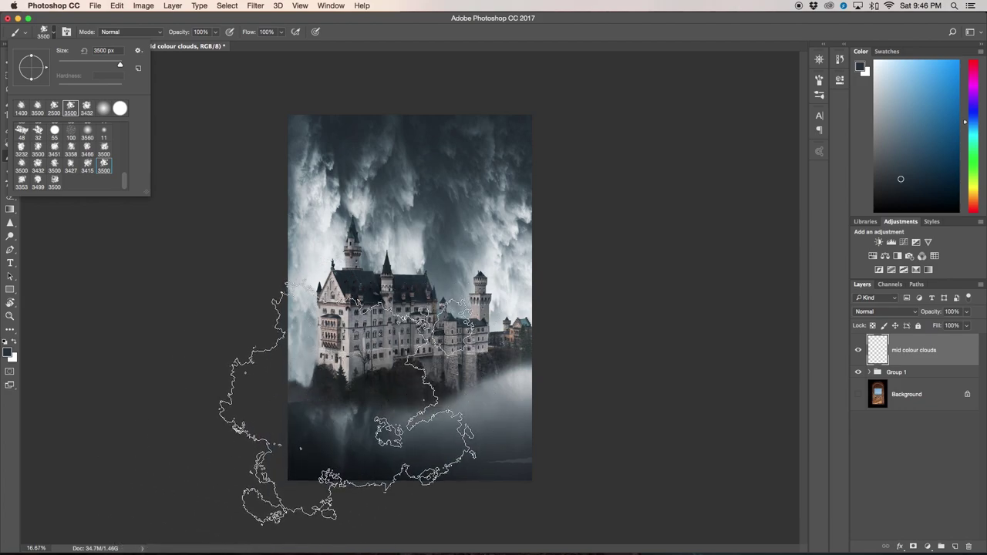
pyautogui.click(157, 345)
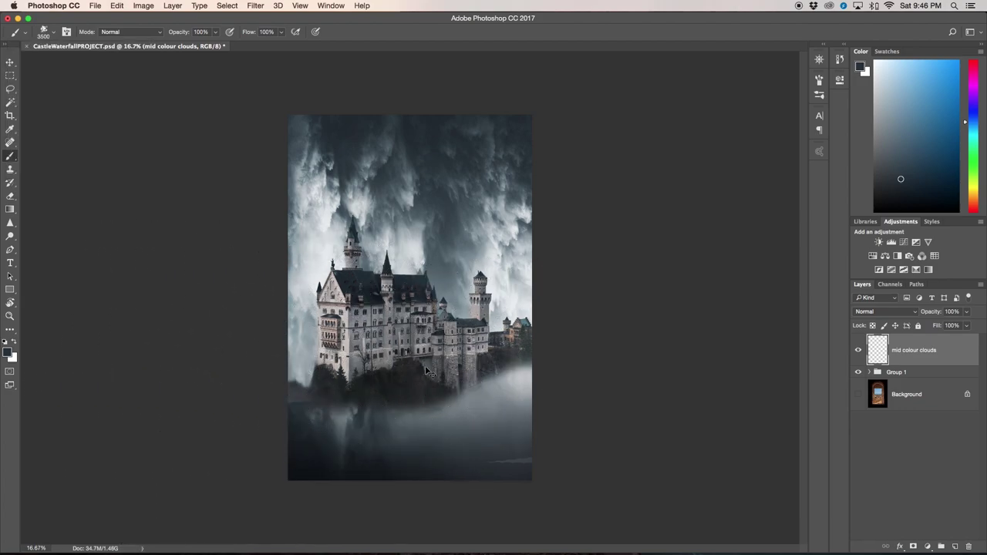
# - Reduce the powder brush size to 1800 px
pyautogui.press('[')
pyautogui.press('[')
pyautogui.press('[')
pyautogui.press('[')
pyautogui.press('[')
pyautogui.press('[')
pyautogui.press('[')
pyautogui.press('[')
pyautogui.press('[')
pyautogui.press('[')
pyautogui.press('[')
pyautogui.press('[')
pyautogui.press('[')
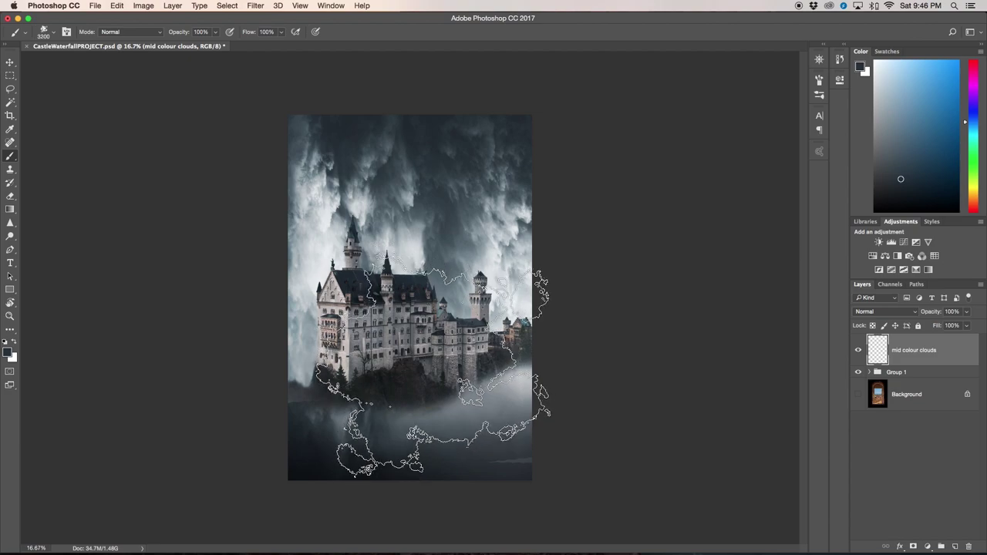
pyautogui.press('[')
pyautogui.press('[')
pyautogui.press('[')
pyautogui.press('[')
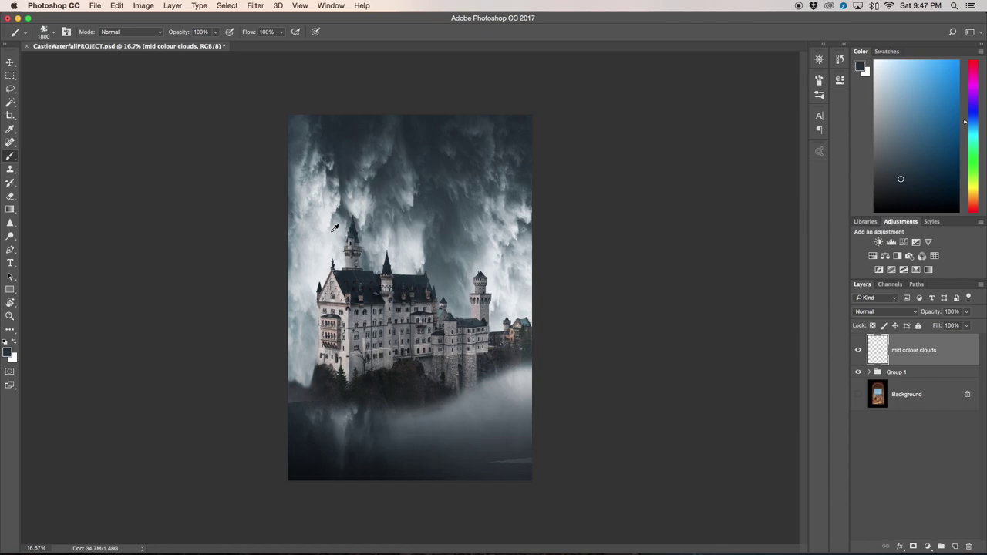
# - Sample the light grey of the waterfall above the castle's tall tower and stamp clouds in the image's lower right and lower left corners
pyautogui.keyDown('alt'); pyautogui.click(359, 208); pyautogui.keyUp('alt')
pyautogui.moveTo(359, 207); pyautogui.dragTo(359, 209)
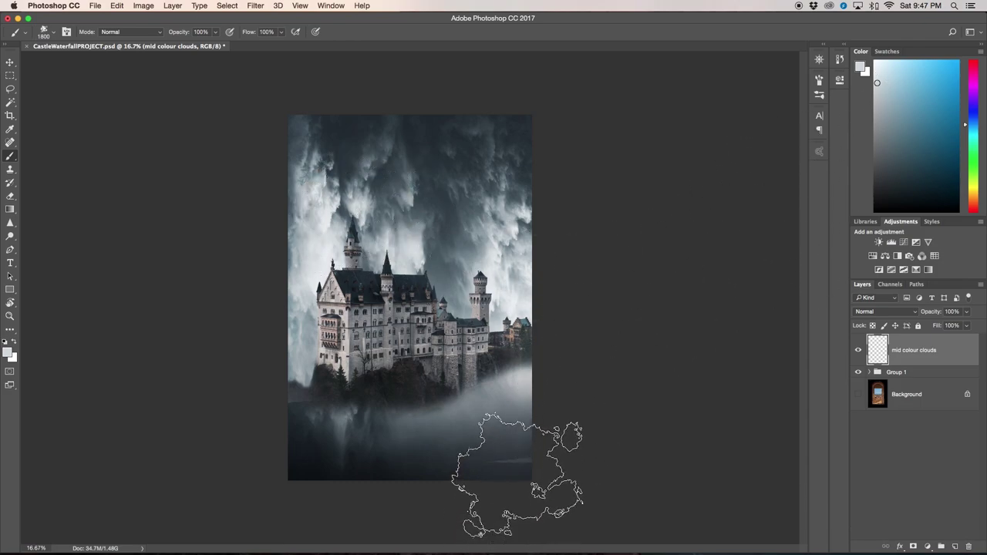
pyautogui.click(513, 472)
pyautogui.click(304, 428)
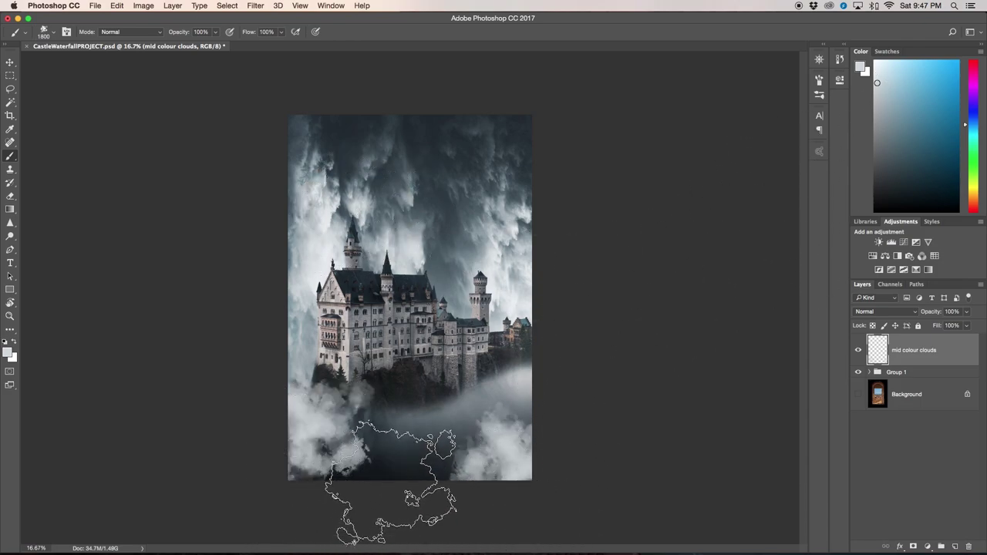
# - Stamp light grey powder clouds across the image's bottom centre and over the right edge below the castle
pyautogui.click(393, 472)
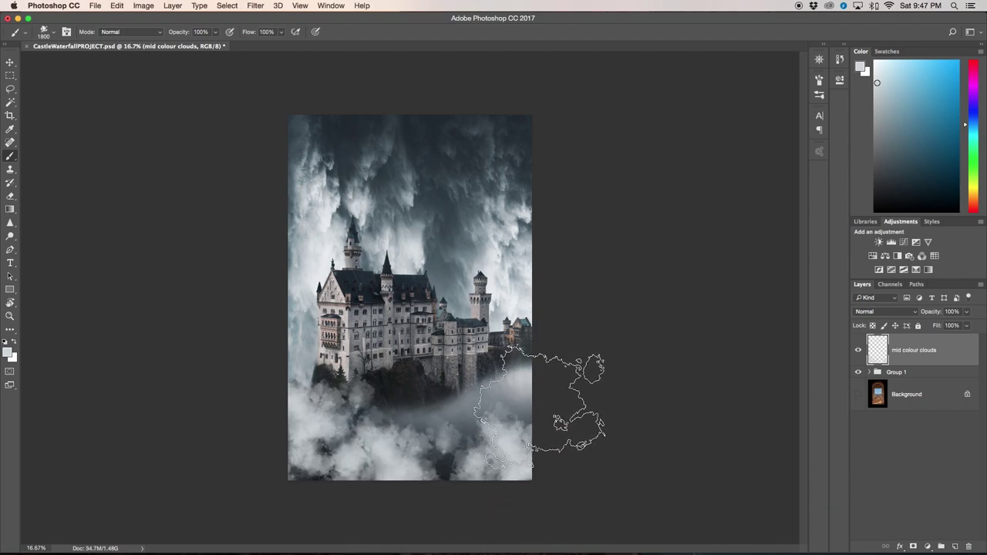
pyautogui.click(551, 405)
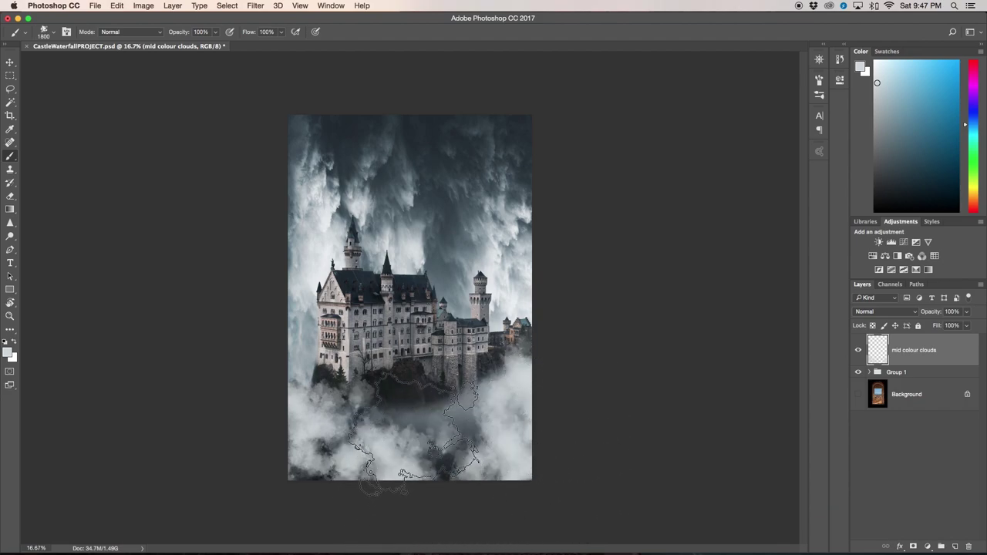
pyautogui.click(359, 432)
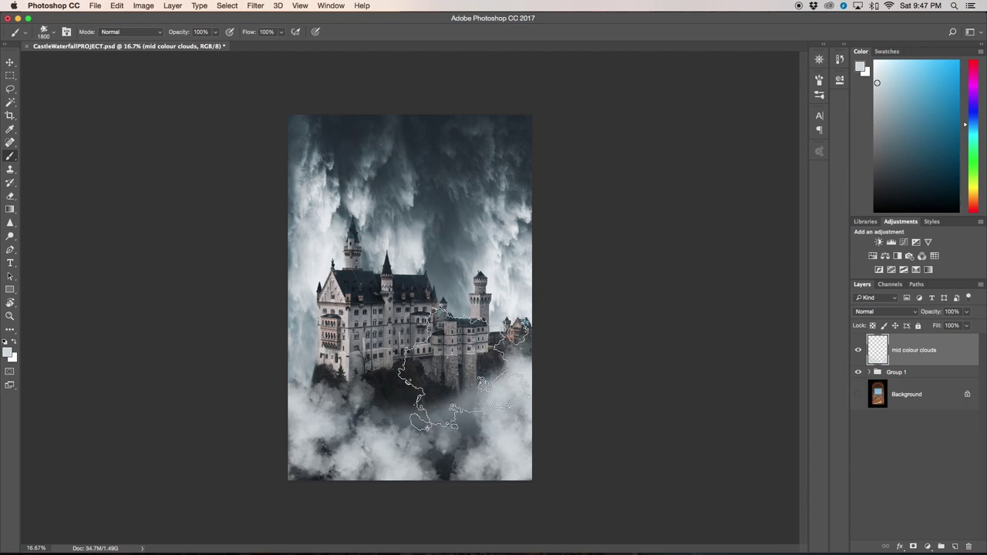
# - Rotate the canvas view upside down to 179° and stamp light grey clouds over the dark area beneath the castle
pyautogui.press('r')
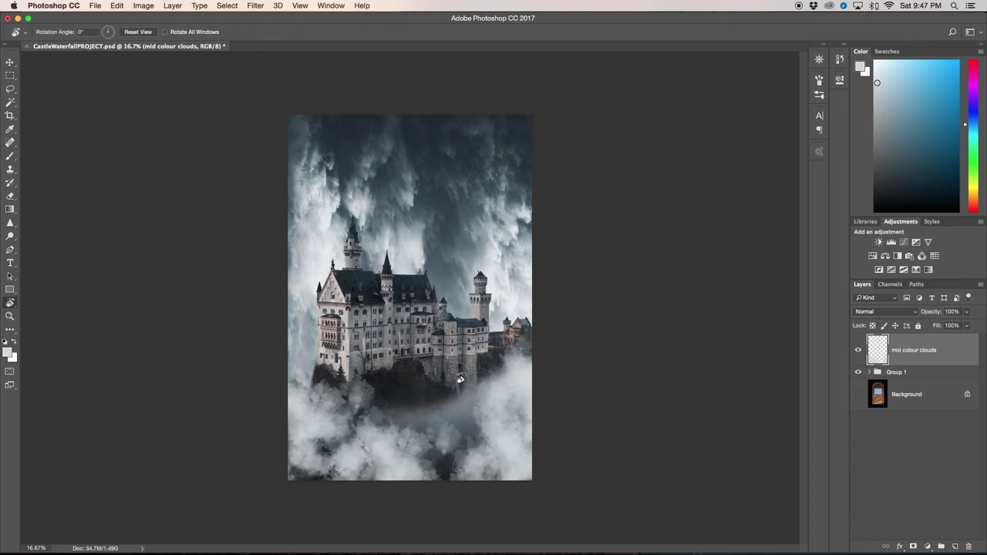
pyautogui.moveTo(458, 370); pyautogui.dragTo(358, 226)
pyautogui.press('b')
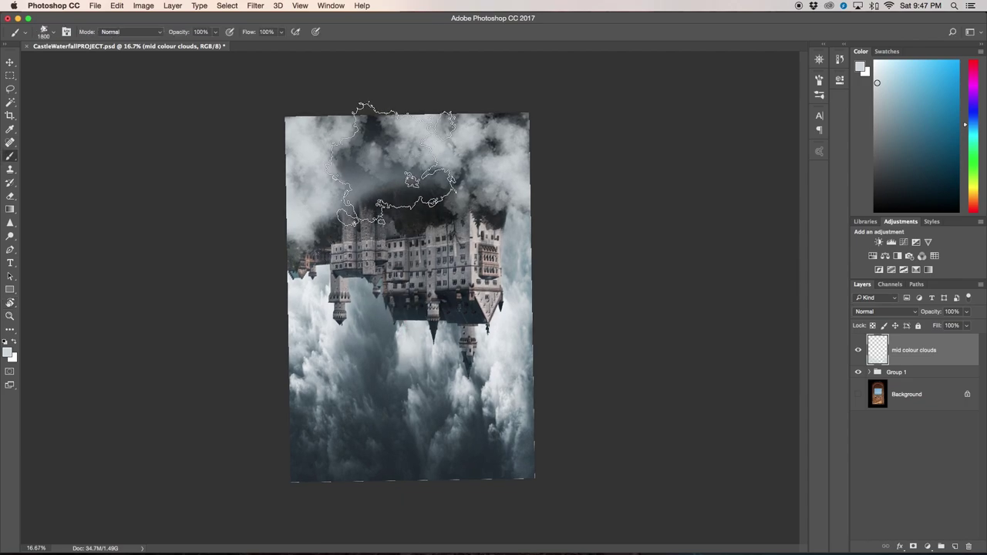
pyautogui.click(392, 171)
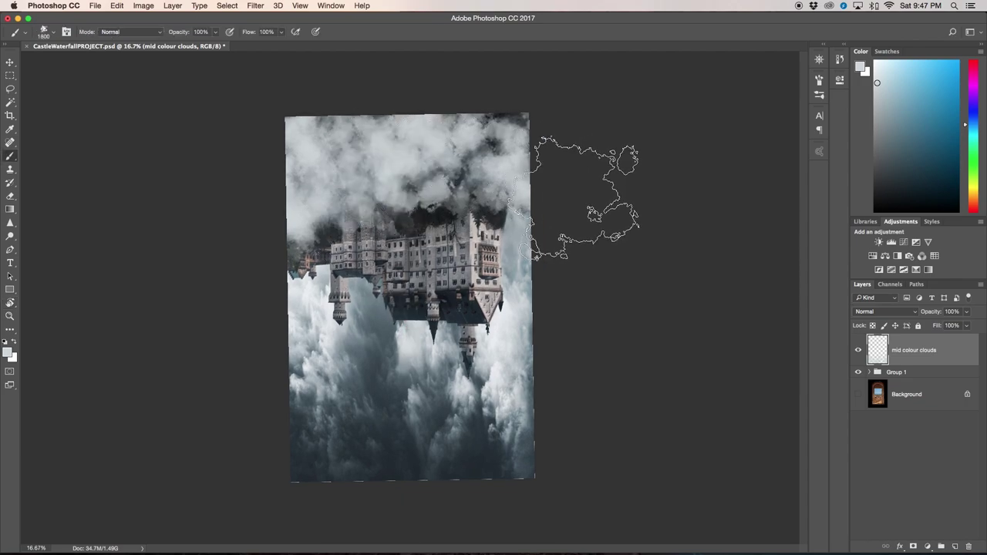
# - Rotate the canvas view back upright and return to the Brush tool
pyautogui.press('r')
pyautogui.moveTo(473, 290); pyautogui.dragTo(471, 287)
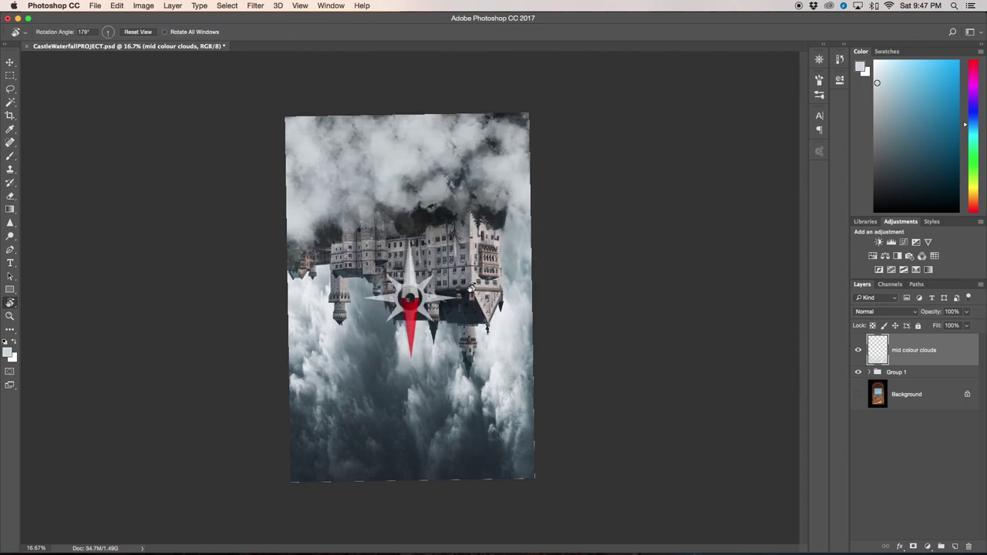
pyautogui.moveTo(471, 287); pyautogui.dragTo(386, 239)
pyautogui.press('b')
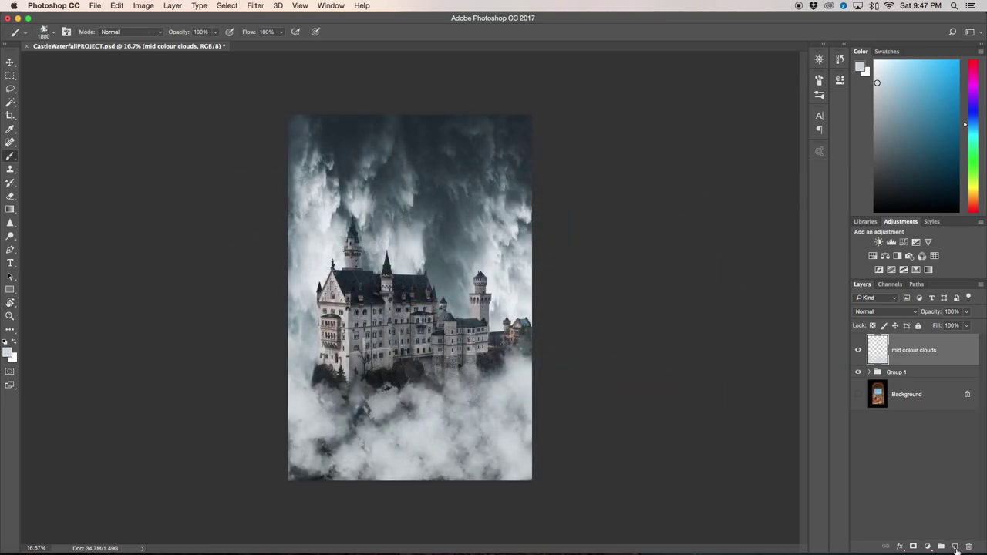
# - Create a new layer above "mid colour clouds" and sample the mid grey-blue of the waterfall above the tall tower
pyautogui.click(955, 547)
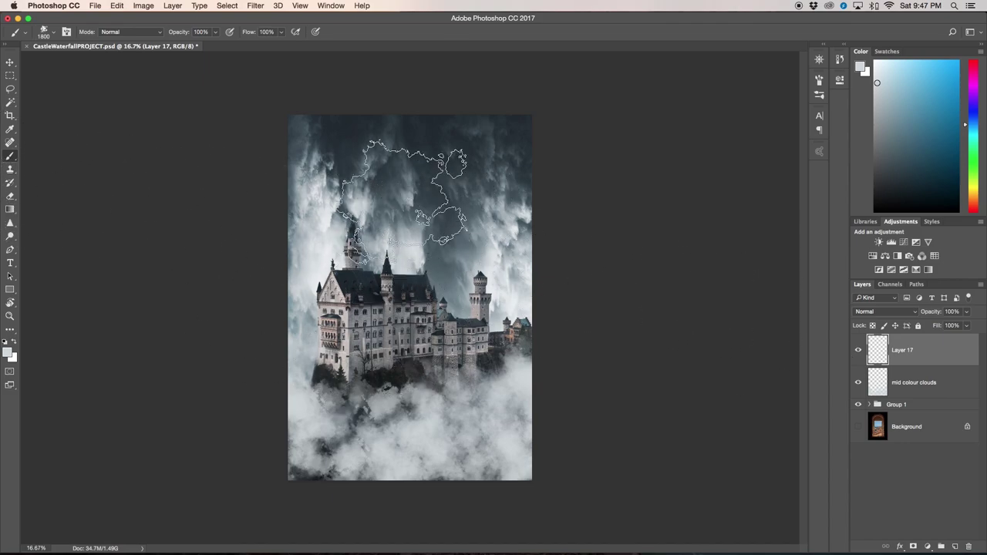
pyautogui.keyDown('alt'); pyautogui.click(358, 179); pyautogui.keyUp('alt')
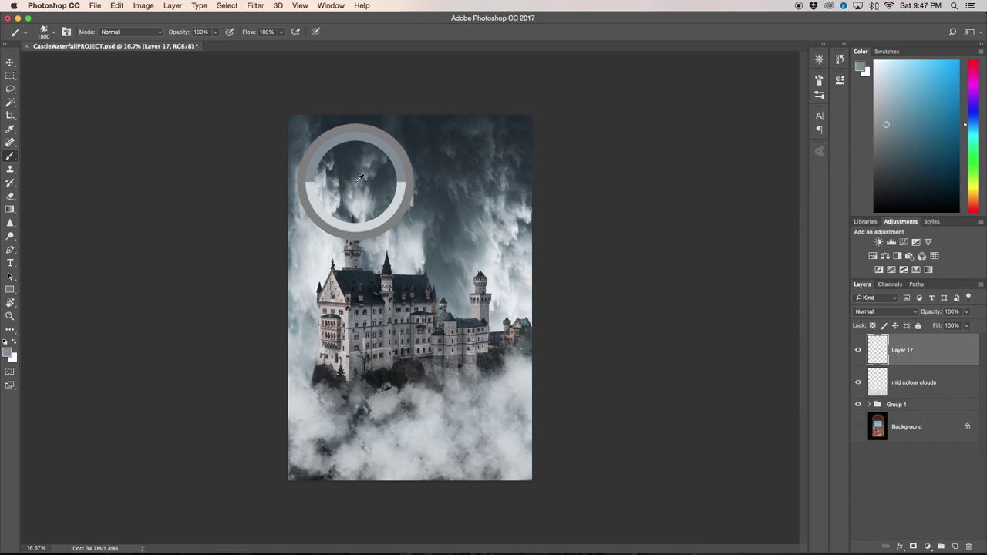
pyautogui.moveTo(359, 178); pyautogui.dragTo(358, 177)
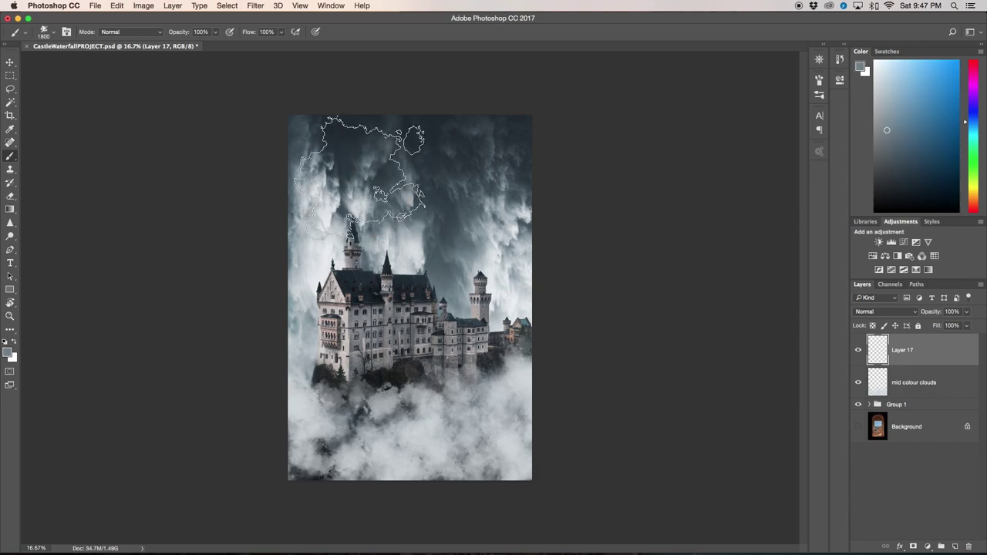
# - Choose the 3427 px powder brush tip, reduced to 1800 px, and stamp grey-blue cloud in the image's lower right corner
pyautogui.click(50, 34)
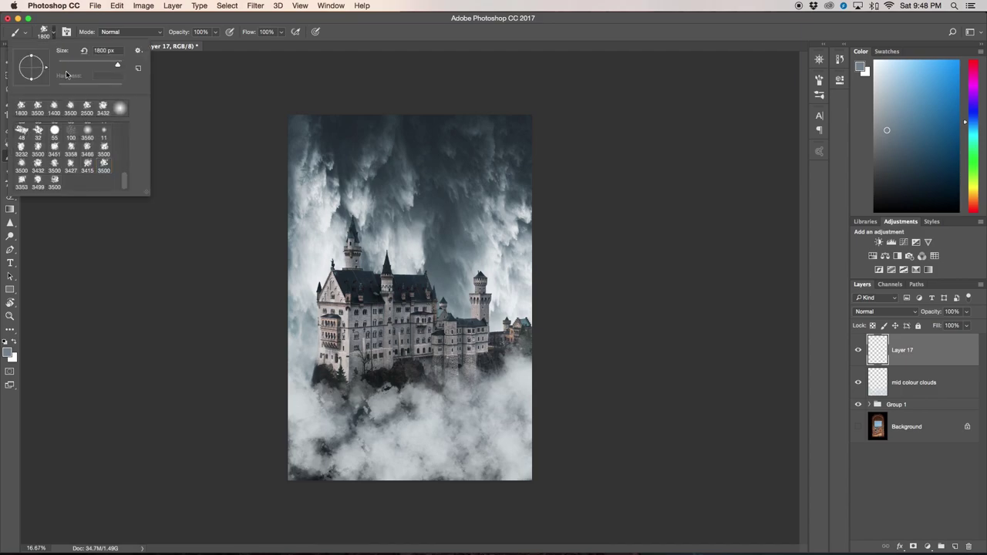
pyautogui.click(71, 167)
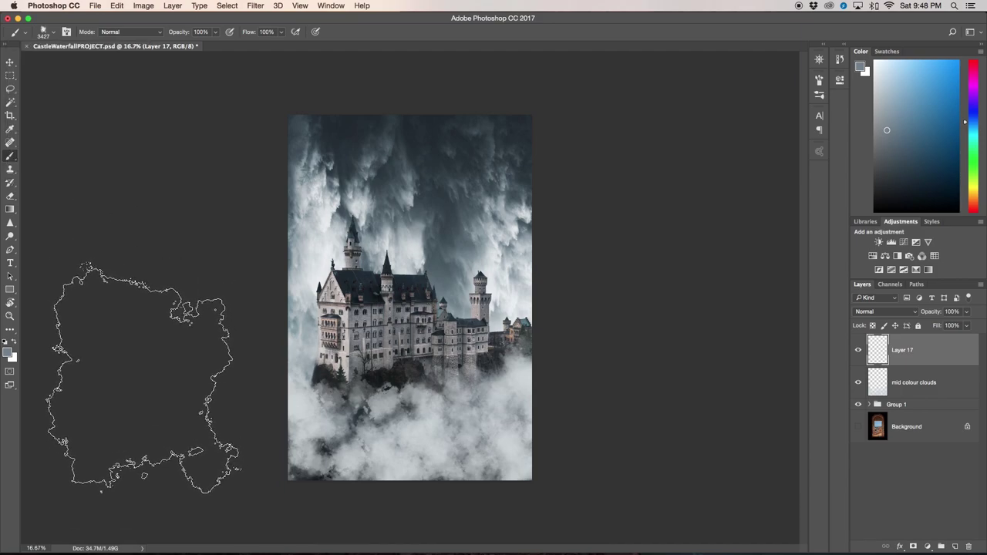
pyautogui.press('[')
pyautogui.press('[')
pyautogui.press('[')
pyautogui.press('[')
pyautogui.press('[')
pyautogui.press('[')
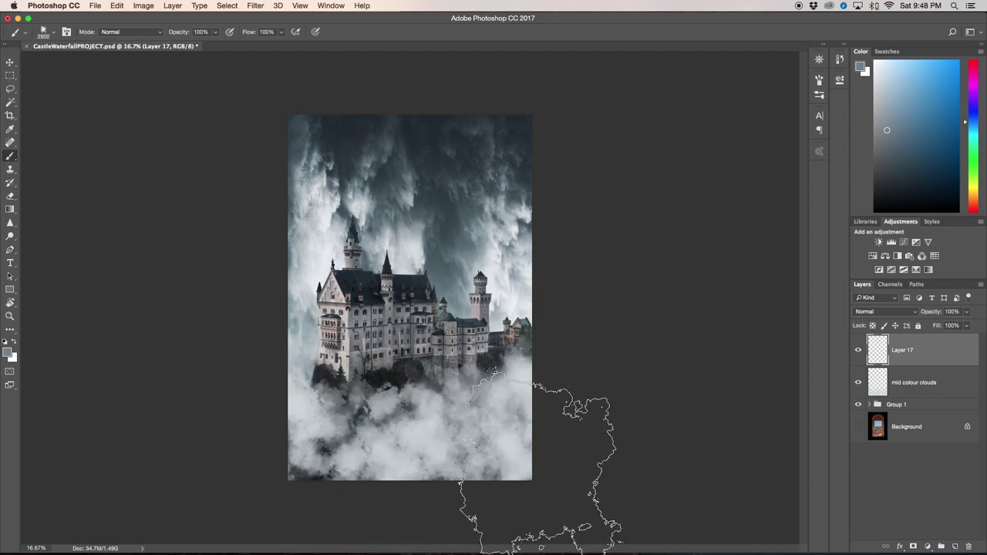
pyautogui.press('[')
pyautogui.press('[')
pyautogui.press('[')
pyautogui.press('[')
pyautogui.press('[')
pyautogui.press('[')
pyautogui.press('[')
pyautogui.press('[')
pyautogui.press('[')
pyautogui.press('[')
pyautogui.press('[')
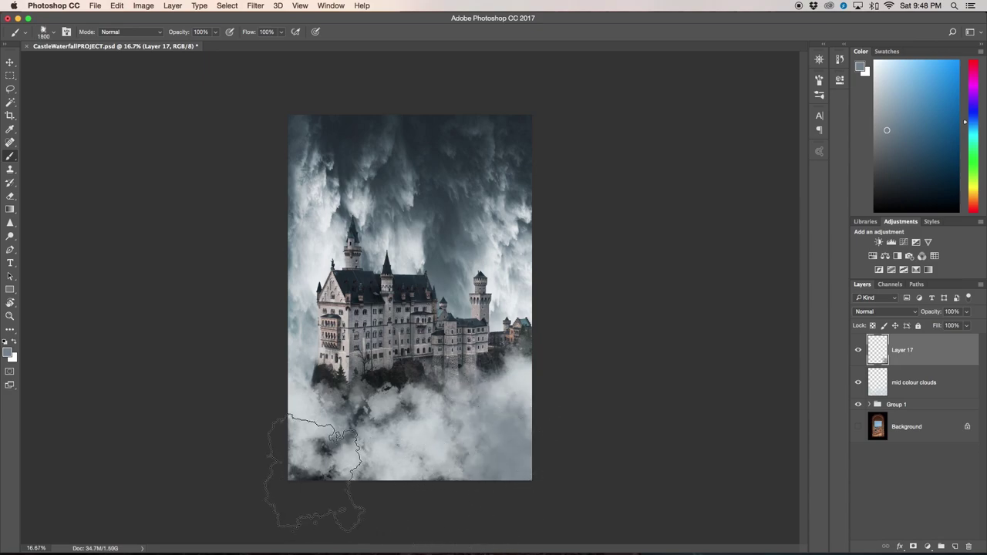
# - Stamp grey-blue cloud in the image's lower left area and reduce the brush size to 900 px
pyautogui.press('[')
pyautogui.press('[')
pyautogui.press('[')
pyautogui.press('[')
pyautogui.press('[')
pyautogui.press('[')
pyautogui.press('[')
pyautogui.press('[')
pyautogui.press('[')
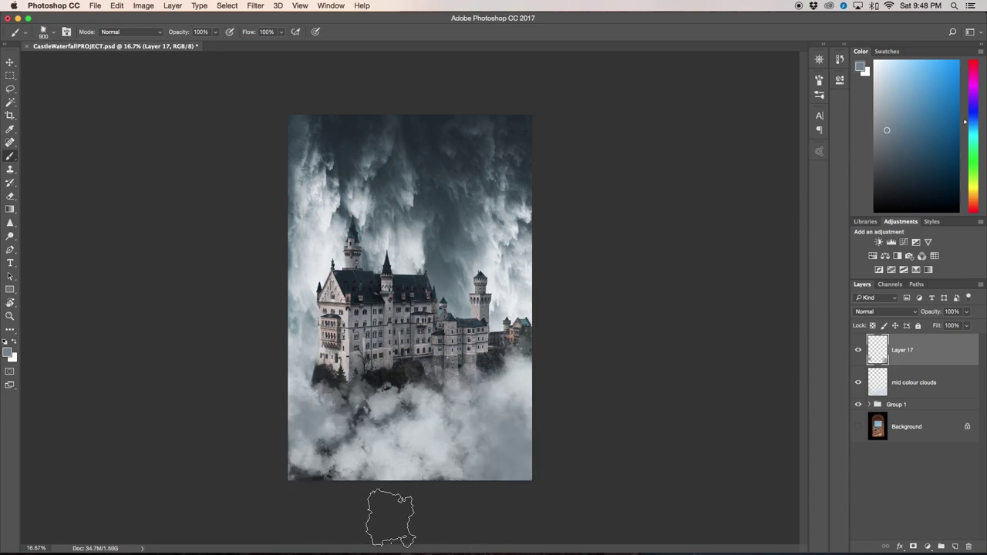
# - Stamp more grey-blue cloud along the bottom and near the right edge, with the brush at 1300 px and 1100 px
pyautogui.press(']')
pyautogui.press(']')
pyautogui.press(']')
pyautogui.press(']')
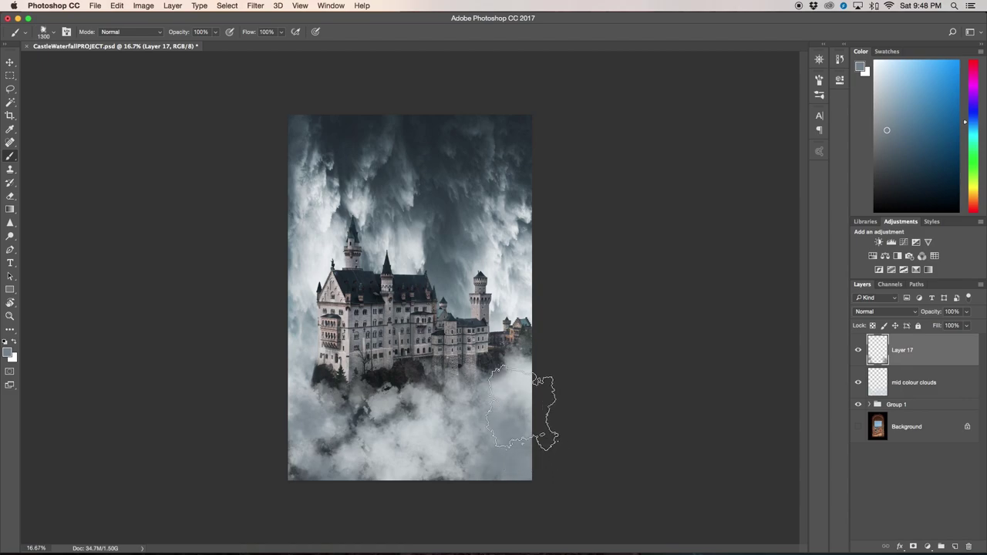
pyautogui.press('[')
pyautogui.press('[')
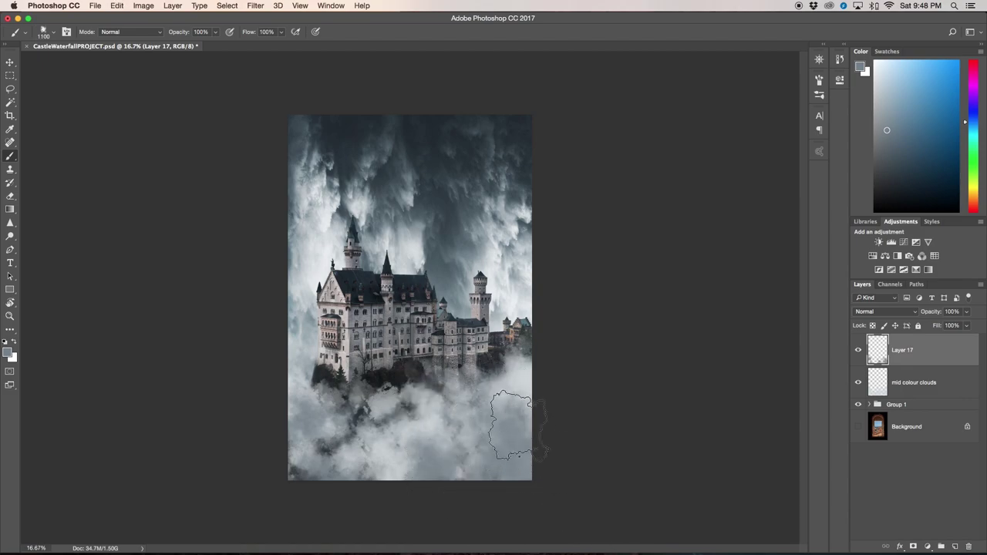
# - Stamp grey-blue cloud beneath the castle with the canvas view turned upside down, and rotate the view back to 0°
pyautogui.press('r')
pyautogui.moveTo(507, 430)
pyautogui.mouseDown()
pyautogui.moveTo(374, 281)
pyautogui.moveTo(370, 254)
pyautogui.mouseUp()
pyautogui.moveTo(545, 289); pyautogui.dragTo(497, 405)
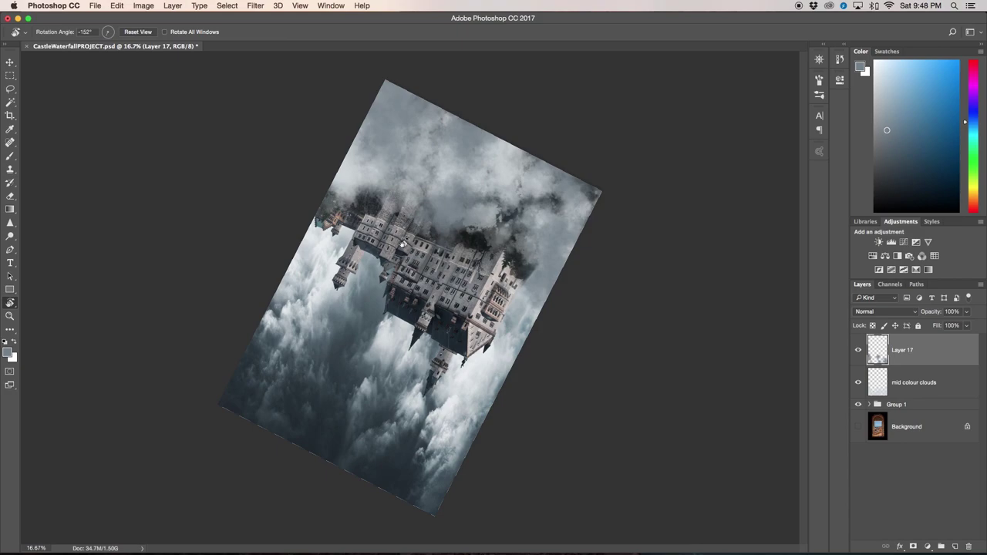
pyautogui.moveTo(370, 198); pyautogui.dragTo(485, 396)
# - Rename Layer 17 as "dark clouds"
pyautogui.doubleClick(902, 349)
pyautogui.write('shado')
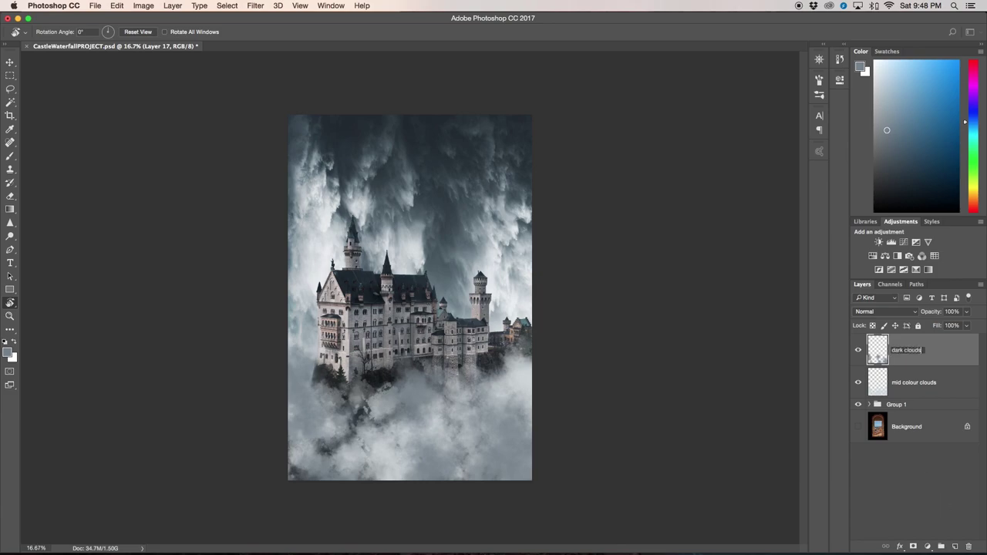
pyautogui.press('Return')
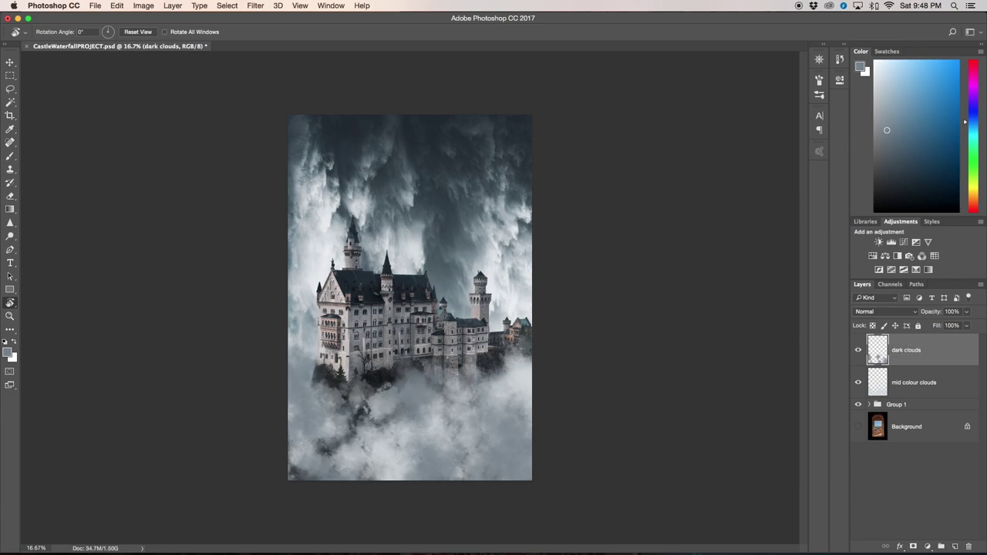
# - Create a new layer above "dark clouds" and sample the dark blue at the top of the waterfall for the brush
pyautogui.click(954, 547)
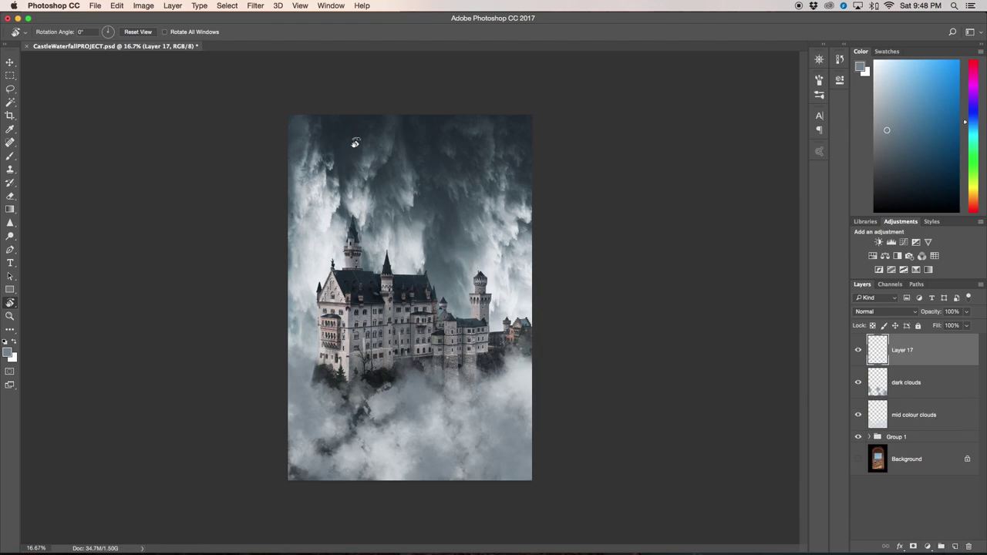
pyautogui.click(11, 157)
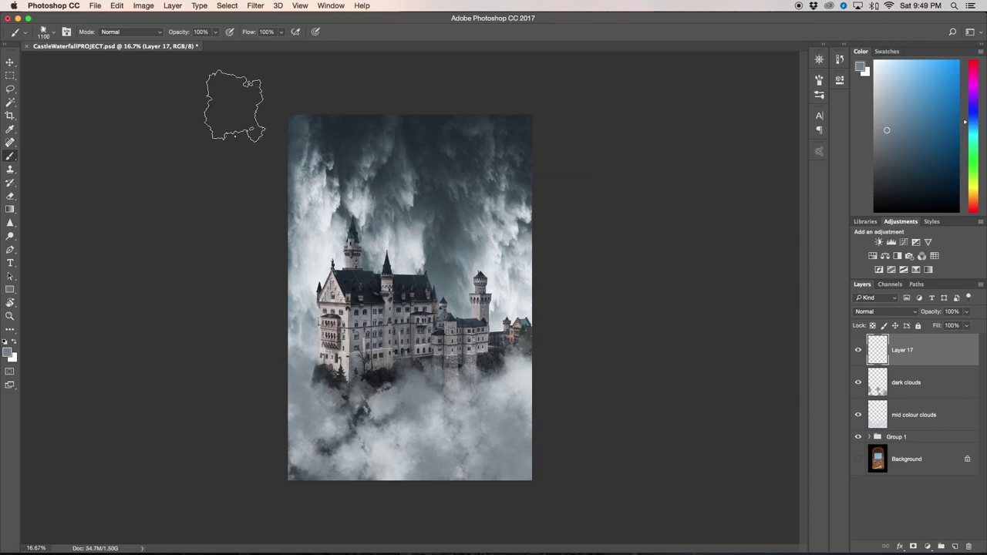
pyautogui.keyDown('alt'); pyautogui.click(349, 143); pyautogui.keyUp('alt')
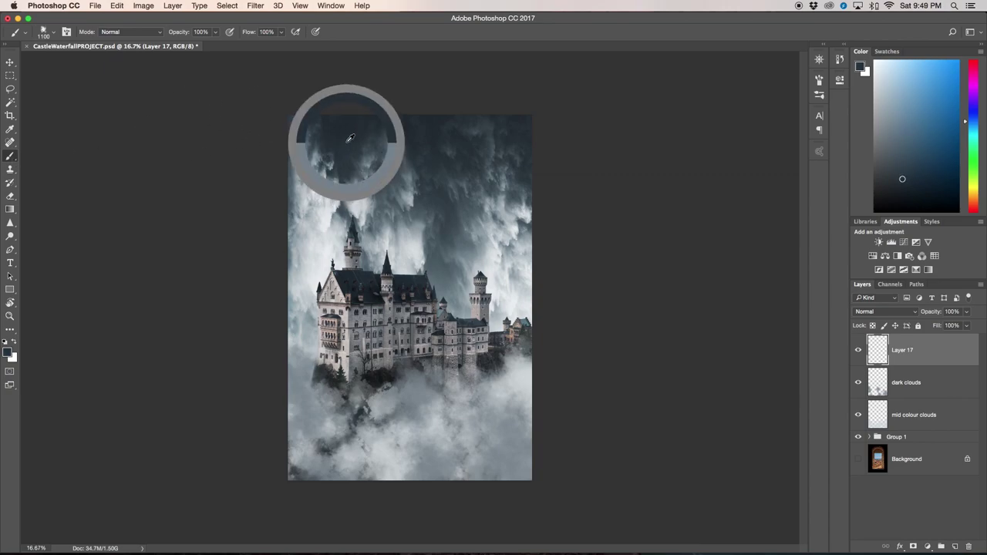
# - Choose the 3432 px powder brush tip and reduce its size to 2300 px
pyautogui.click(50, 32)
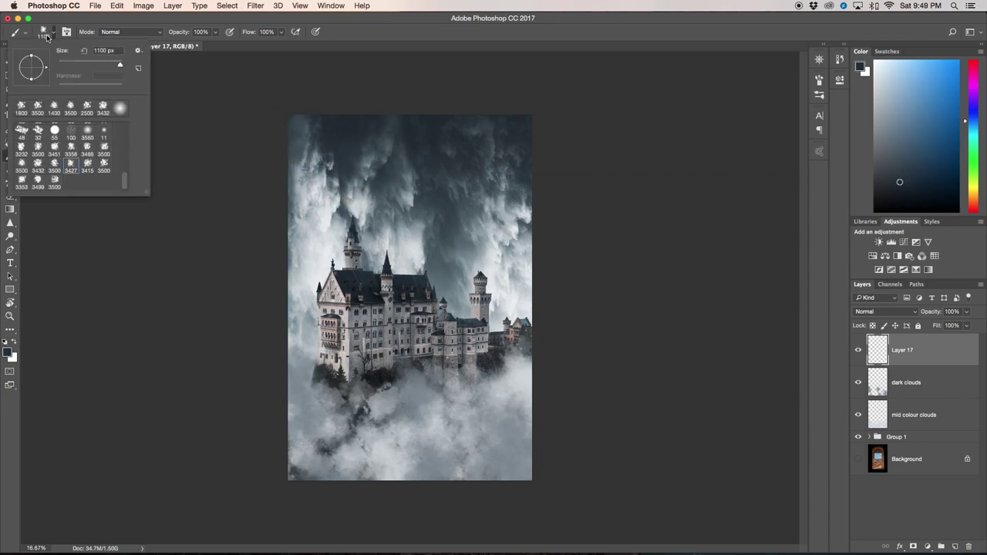
pyautogui.click(37, 166)
pyautogui.click(158, 357)
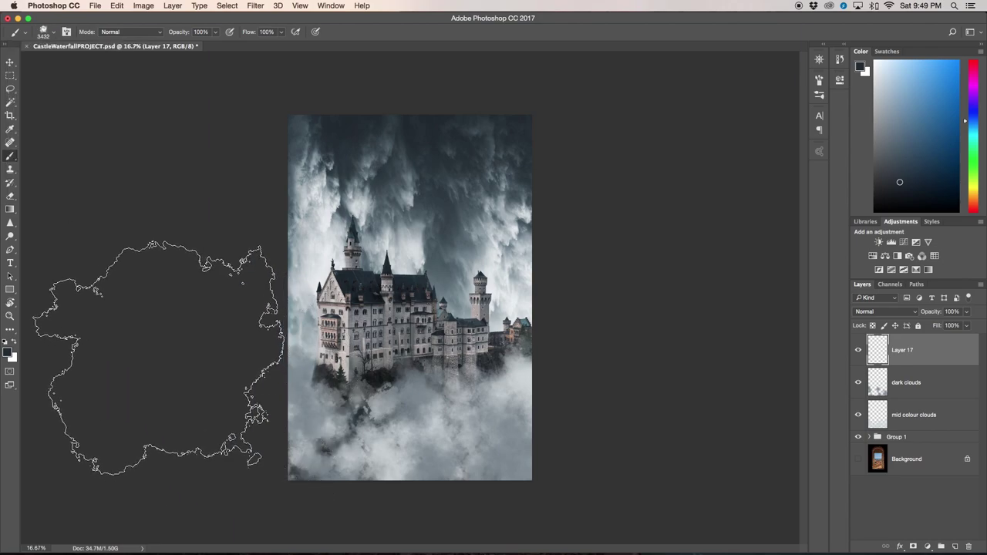
pyautogui.press('[')
pyautogui.press('[')
pyautogui.press('[')
pyautogui.press('[')
pyautogui.press('[')
pyautogui.press('[')
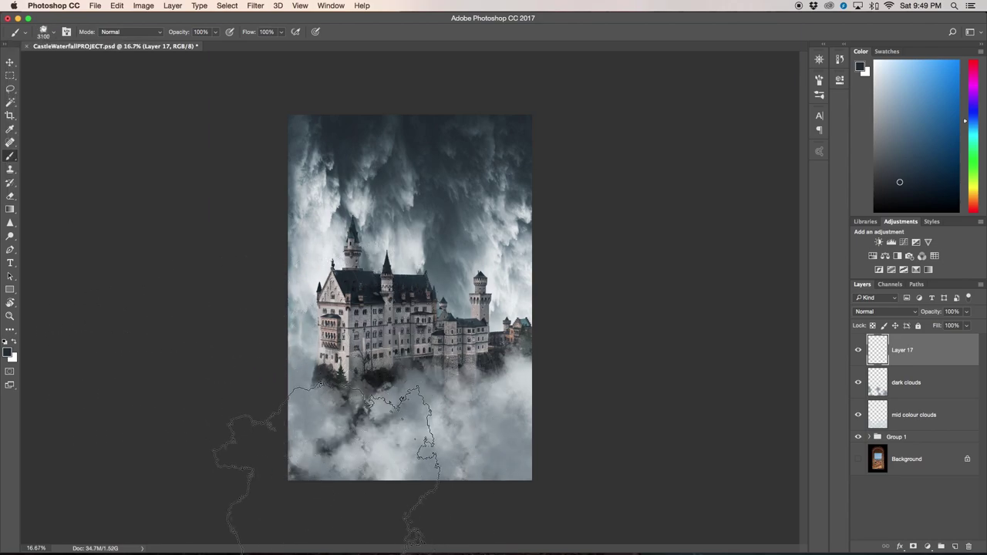
pyautogui.press('[')
pyautogui.press('[')
pyautogui.press('[')
pyautogui.press('[')
pyautogui.press('[')
pyautogui.press('[')
# - Try a dark cloud stamp in the image's lower left corner, undo it and reduce the brush to 2200 px
pyautogui.click(324, 476)
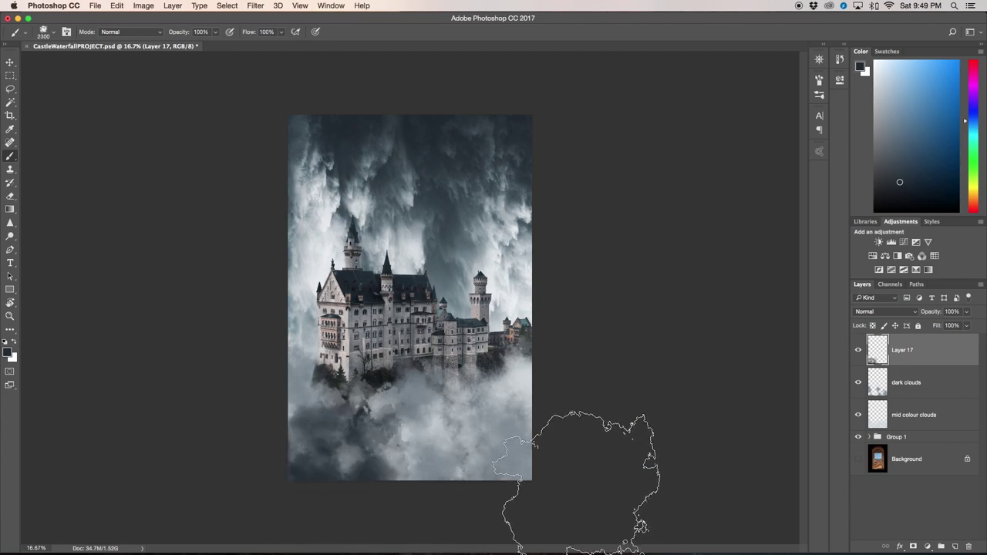
pyautogui.press('[')
pyautogui.press('[')
pyautogui.press('[')
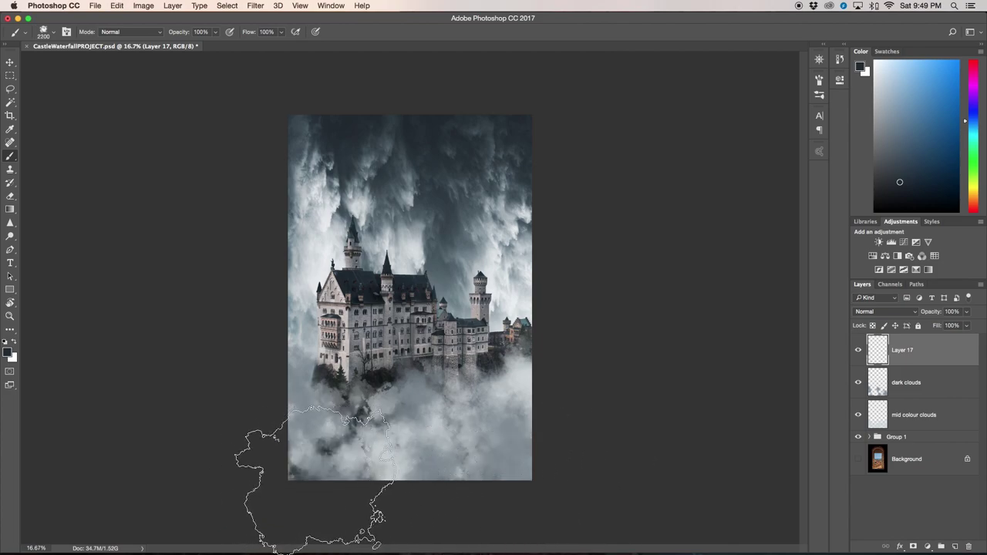
# - Reduce the powder brush to 1300 px and stamp dark blue clouds into both lower corners and along the bottom edge
pyautogui.press('[')
pyautogui.press('[')
pyautogui.press('[')
pyautogui.press('[')
pyautogui.click(544, 433)
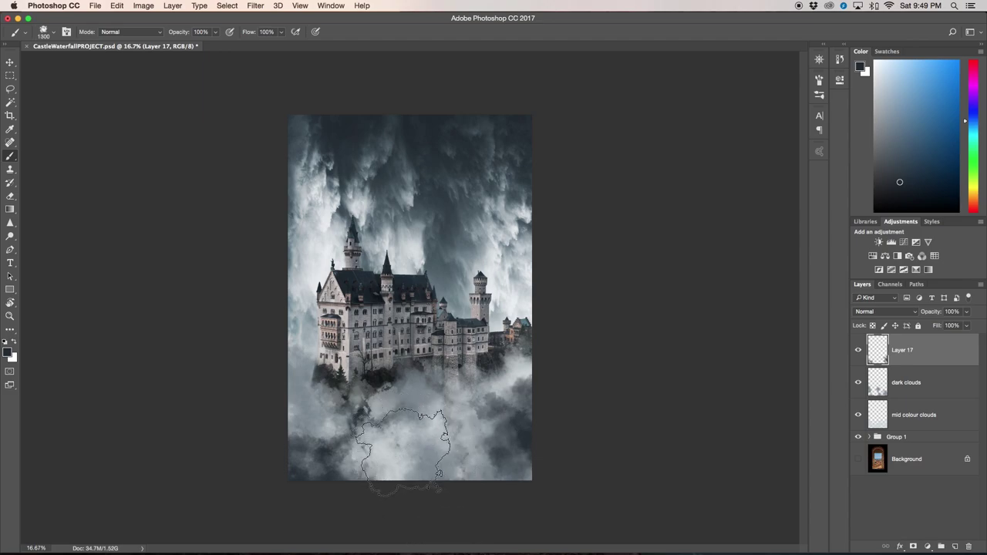
pyautogui.press('[')
pyautogui.press('[')
pyautogui.press('[')
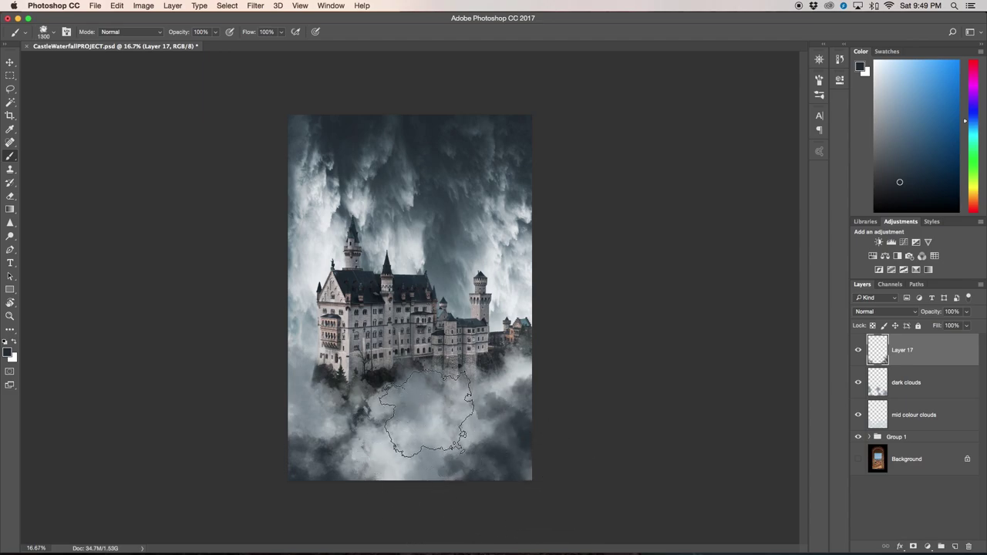
pyautogui.keyDown('alt'); pyautogui.click(539, 473); pyautogui.keyUp('alt')
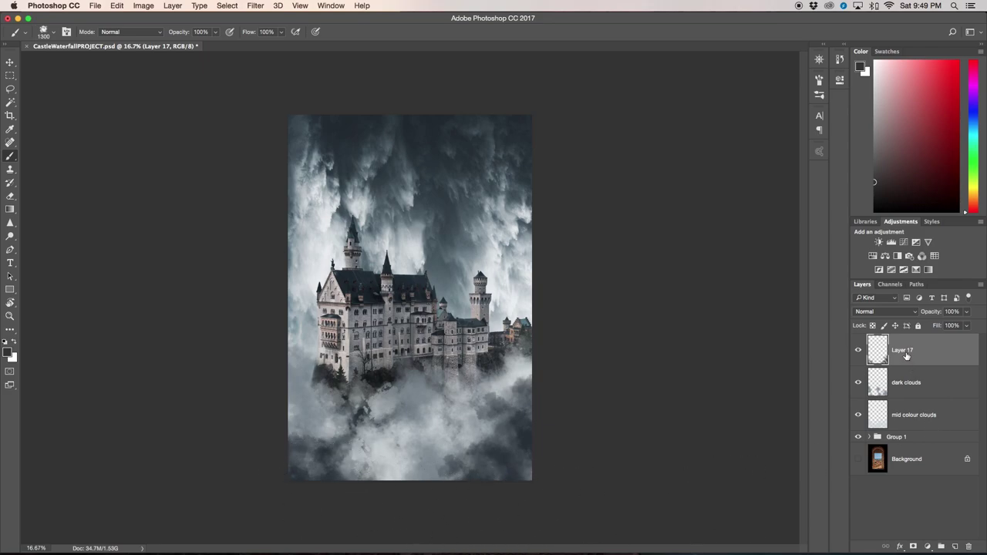
# - Rename the new top layer as "shadow clouds"
pyautogui.write('louds')
pyautogui.press('Return')
# - Lower the fill of the "shadow clouds" layer to 25%
pyautogui.click(941, 416)
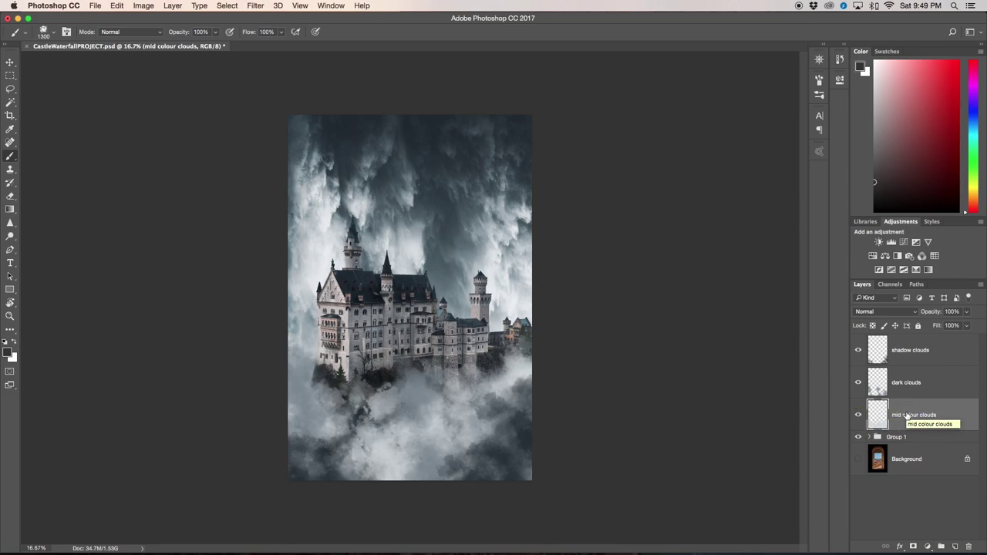
pyautogui.click(919, 366)
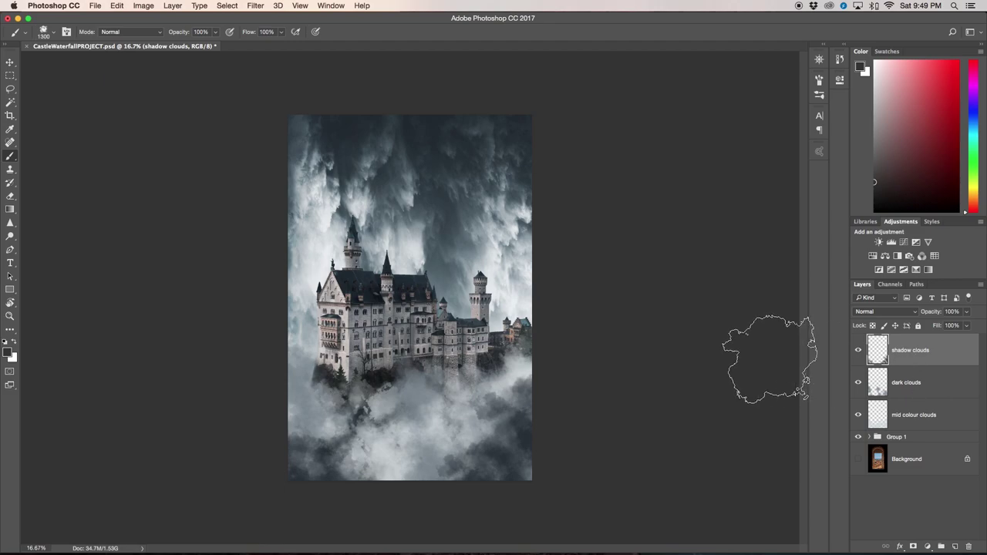
pyautogui.click(967, 327)
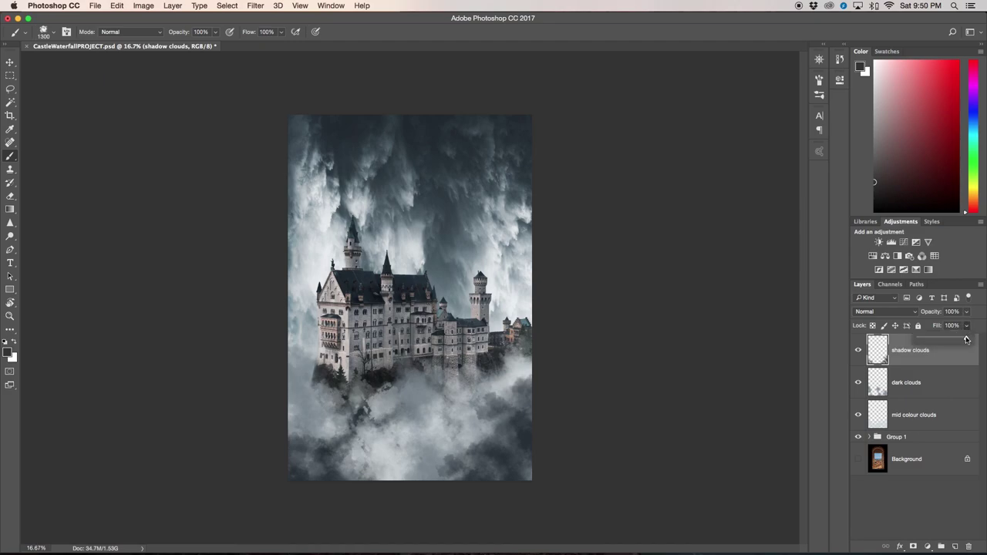
pyautogui.moveTo(959, 339); pyautogui.dragTo(928, 339)
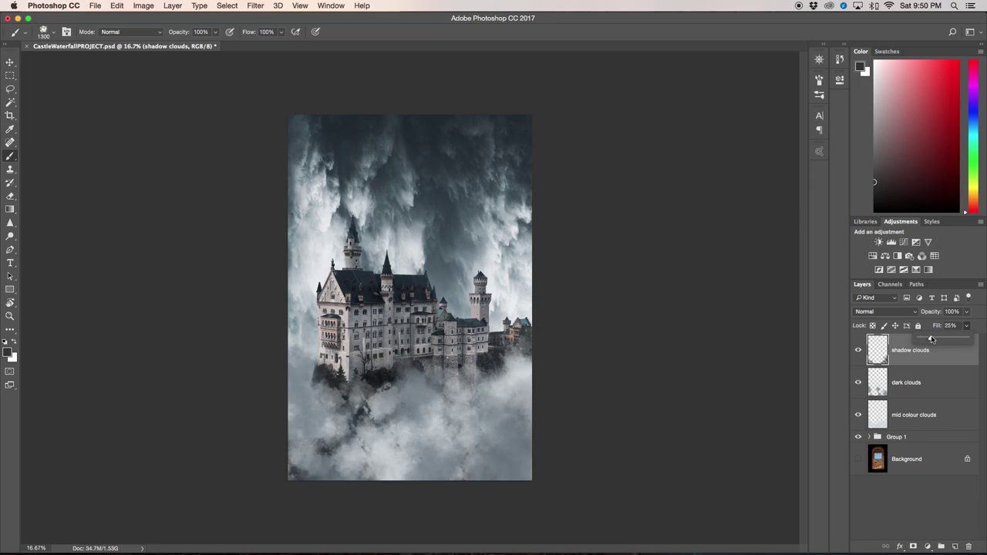
# - Lower the fill of the "dark clouds" layer to 80%
pyautogui.click(934, 379)
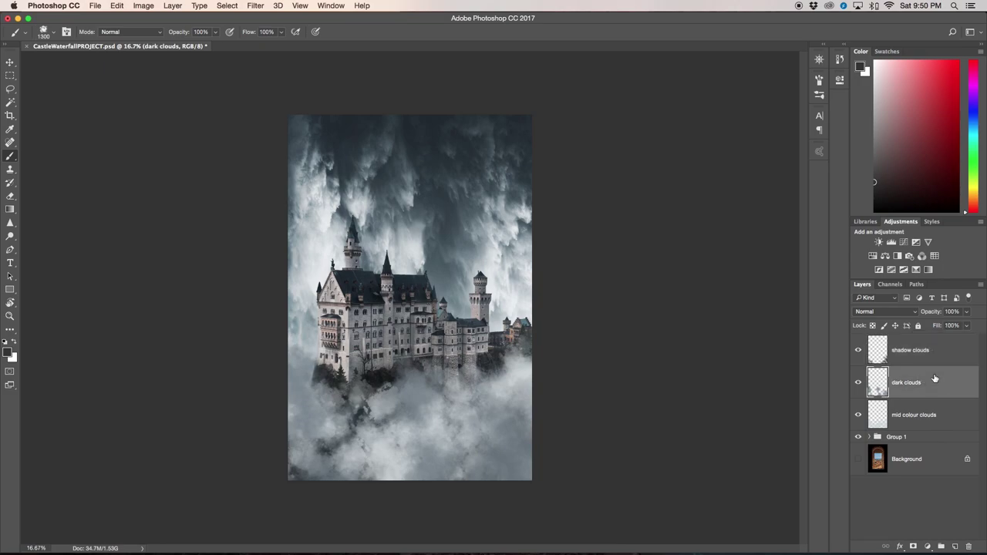
pyautogui.click(968, 328)
pyautogui.moveTo(966, 340); pyautogui.dragTo(956, 340)
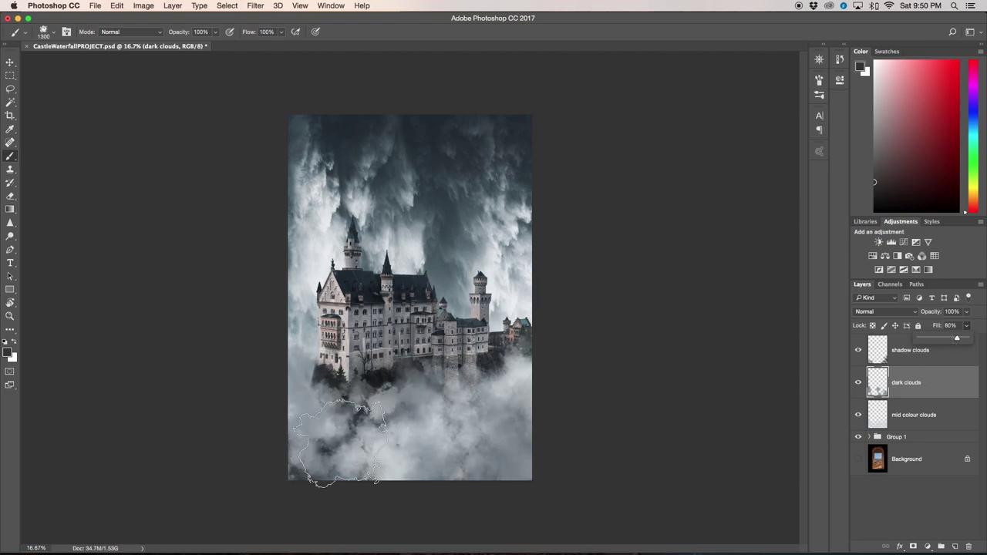
# - On the "mid colour clouds" layer, stamp clouds in a sampled light grey over the dark patches in the image's lower left area
pyautogui.click(941, 414)
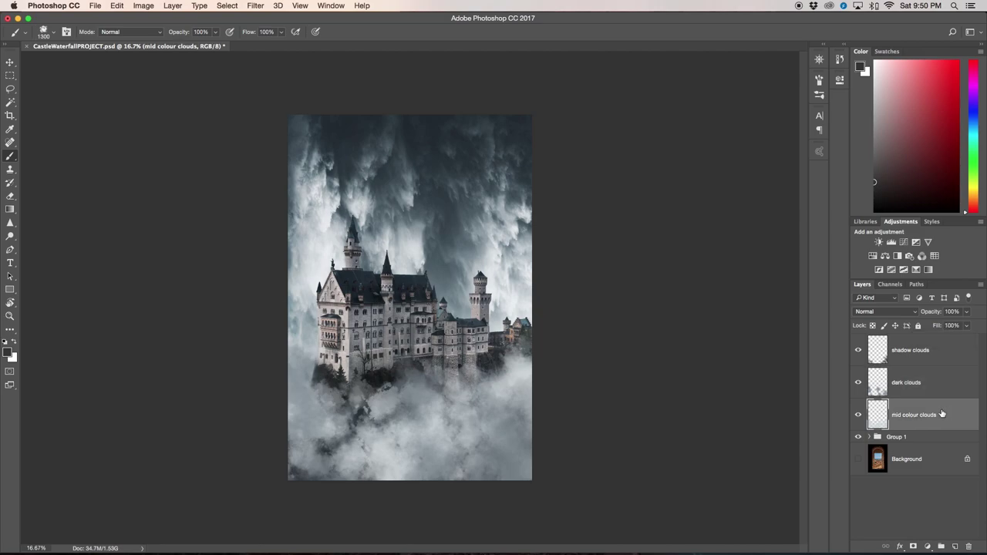
pyautogui.keyDown('alt'); pyautogui.click(394, 442); pyautogui.keyUp('alt')
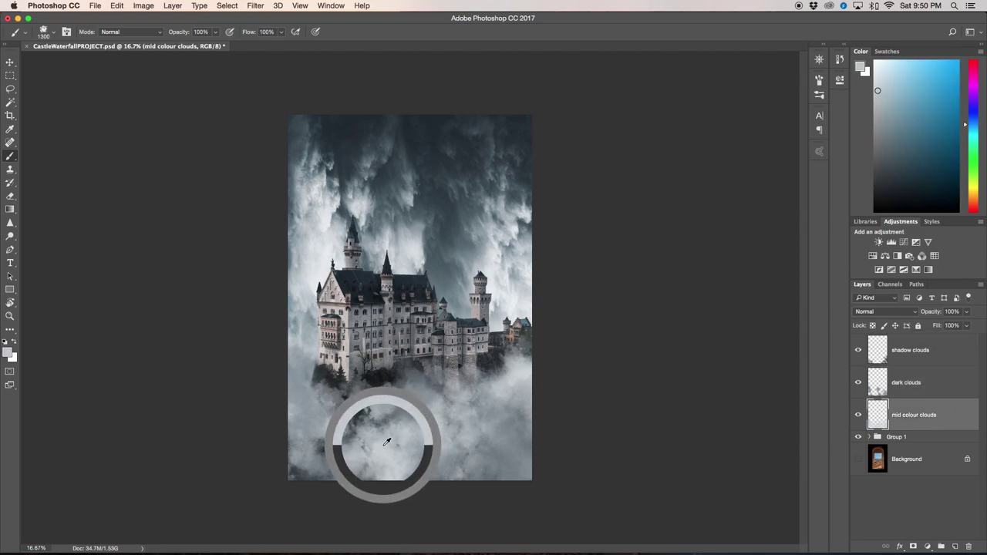
pyautogui.click(357, 429)
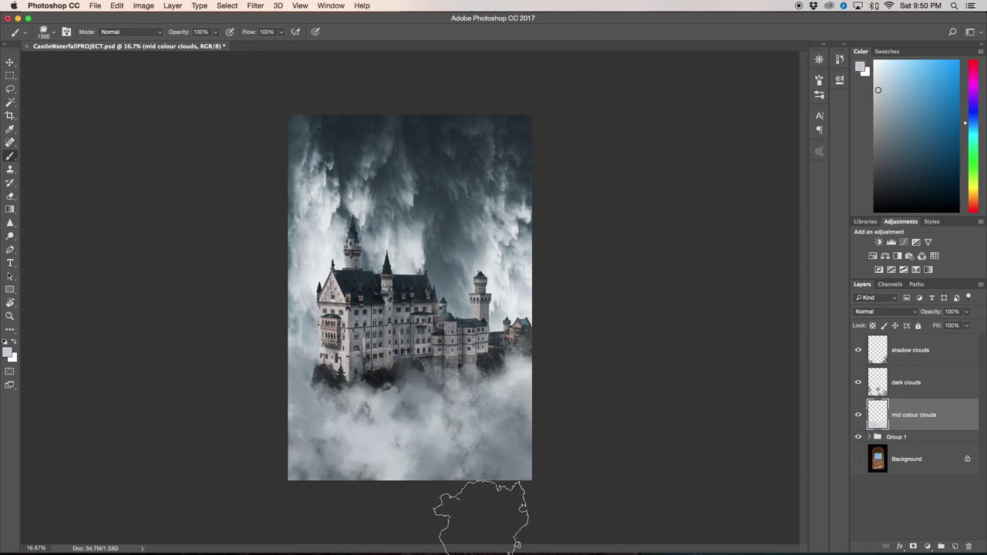
# - Reduce the "dark clouds" layer's fill to 71%
pyautogui.hotkey('alt', ']')
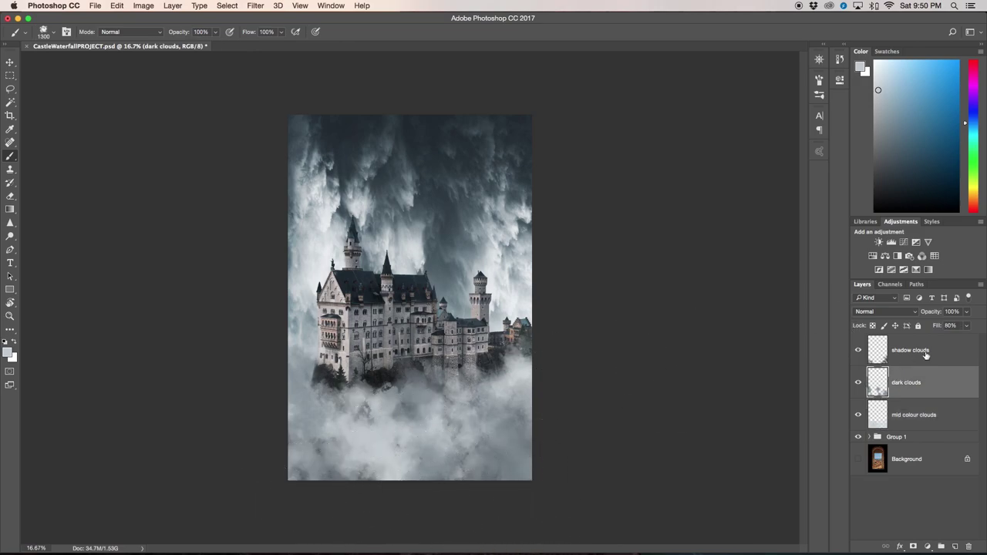
pyautogui.click(966, 326)
# - Examine the clouds below the castle up close for rough edges and dark specks, down to the image's bottom edge
pyautogui.press('super+equal')
pyautogui.press('super+equal')
pyautogui.press('super+equal')
pyautogui.scroll(-5, 501, 413)
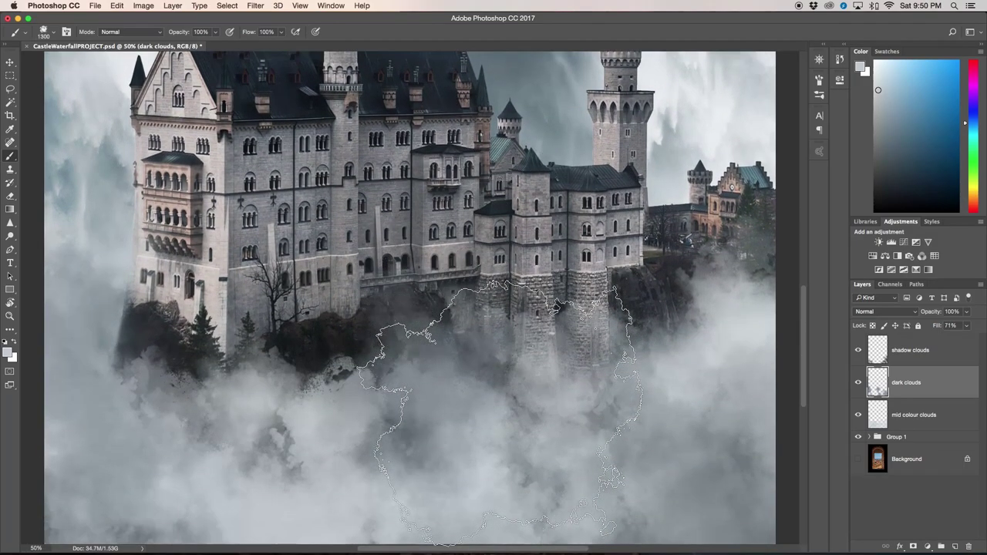
pyautogui.press('super+equal')
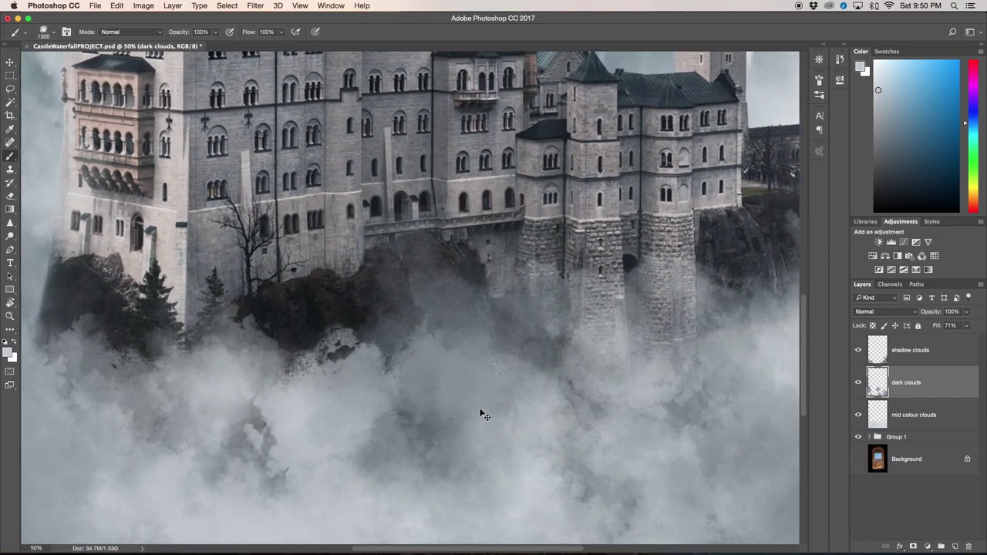
pyautogui.scroll(-2, 479, 412)
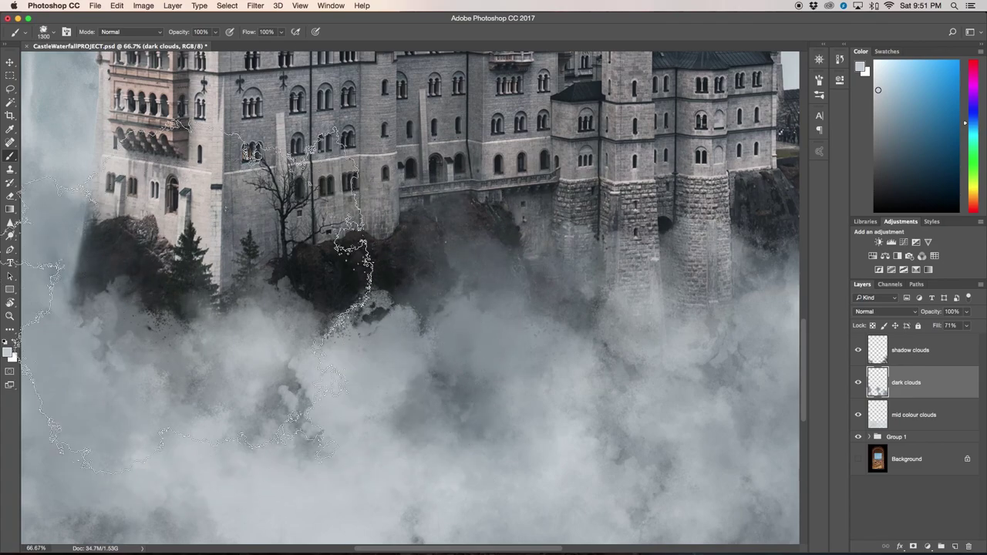
pyautogui.click(54, 33)
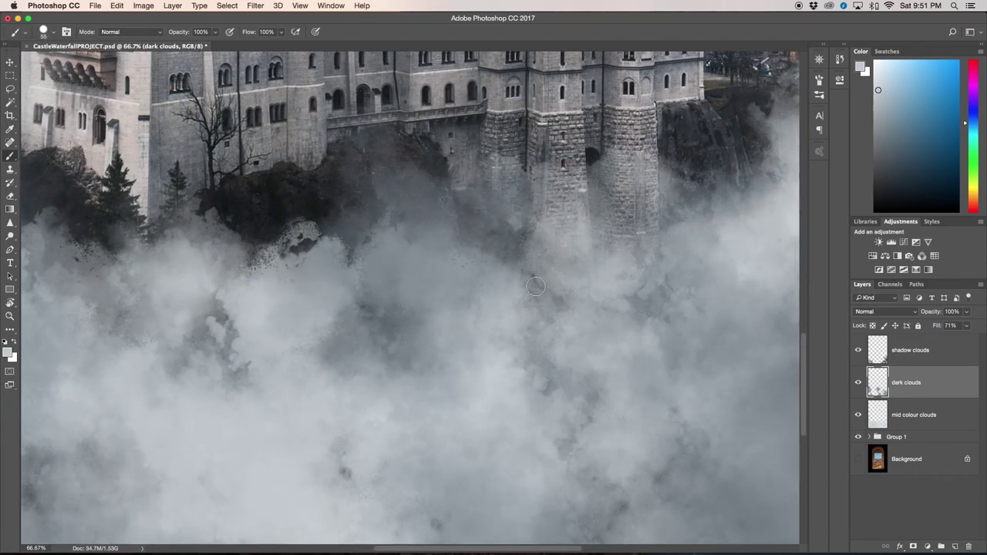
pyautogui.scroll(-3, 497, 385)
pyautogui.scroll(-3, 491, 391)
pyautogui.hscroll(-3, 262, 395)
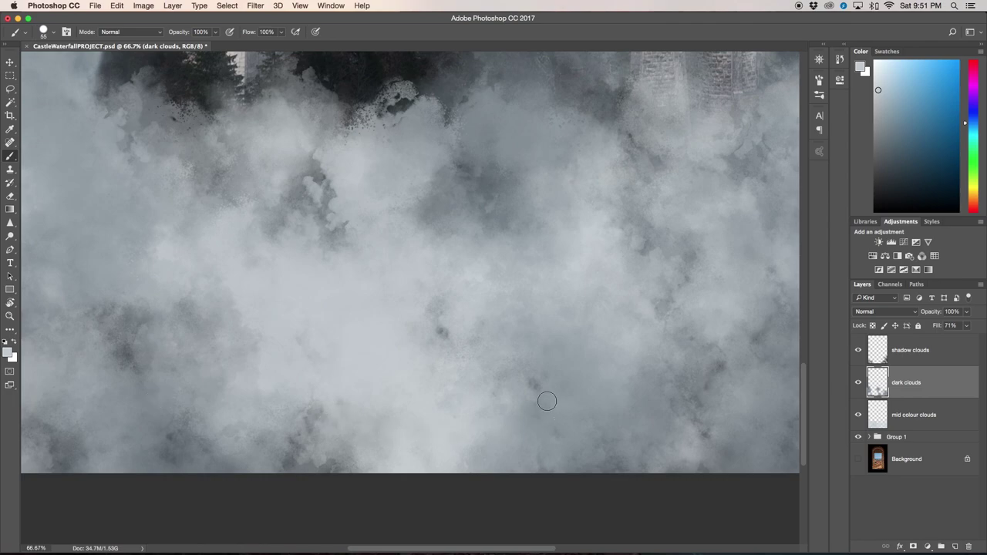
pyautogui.press('super+minus')
pyautogui.press('super+minus')
pyautogui.press('super+minus')
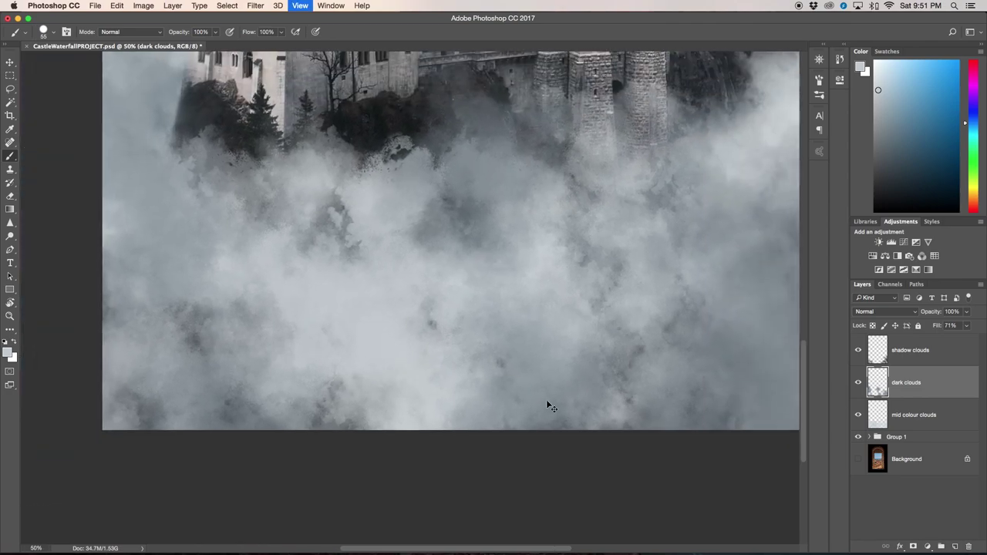
pyautogui.press('super+minus')
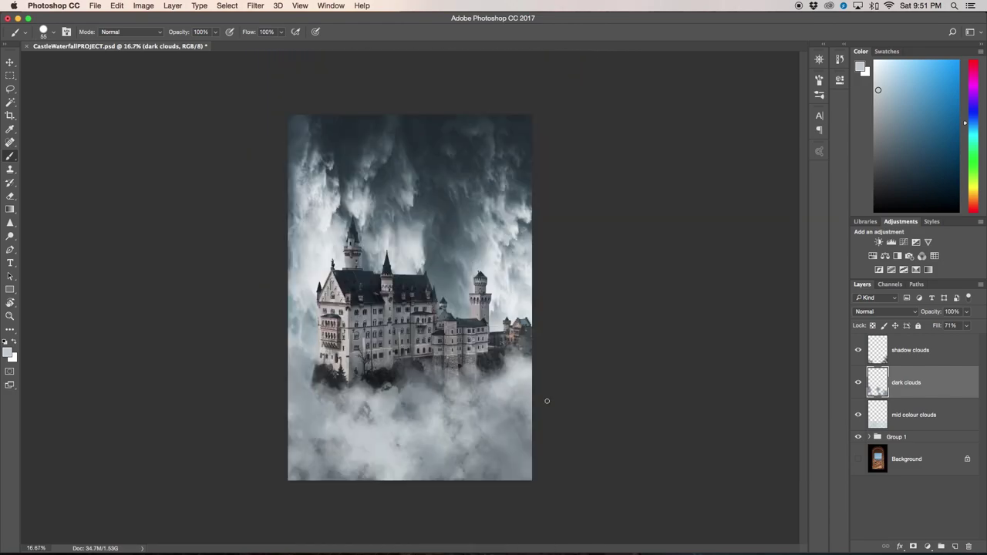
# - Merge the three cloud layers with Group 1 hidden, show the group again and compare the image with and without the merged clouds
pyautogui.click(919, 417)
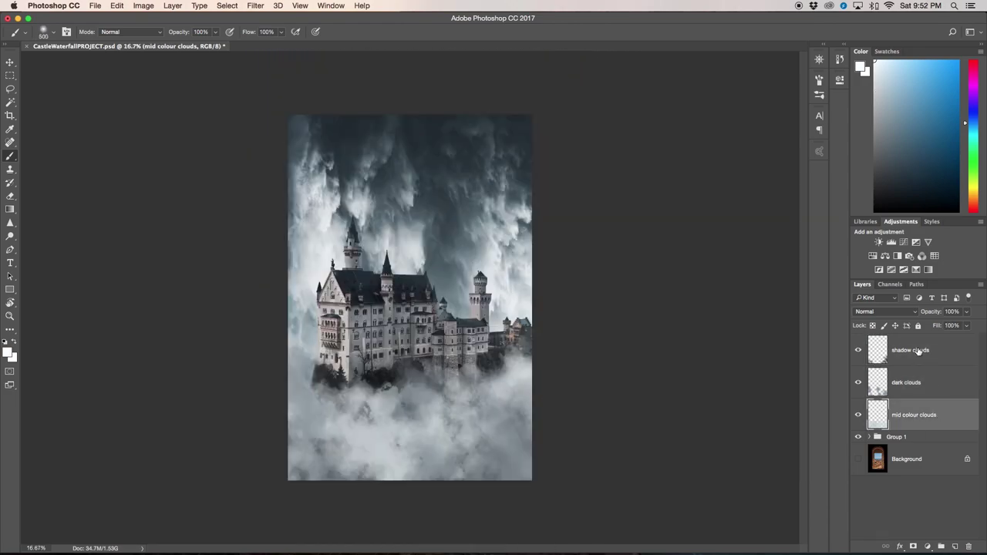
pyautogui.keyDown('shift'); pyautogui.click(916, 350); pyautogui.keyUp('shift')
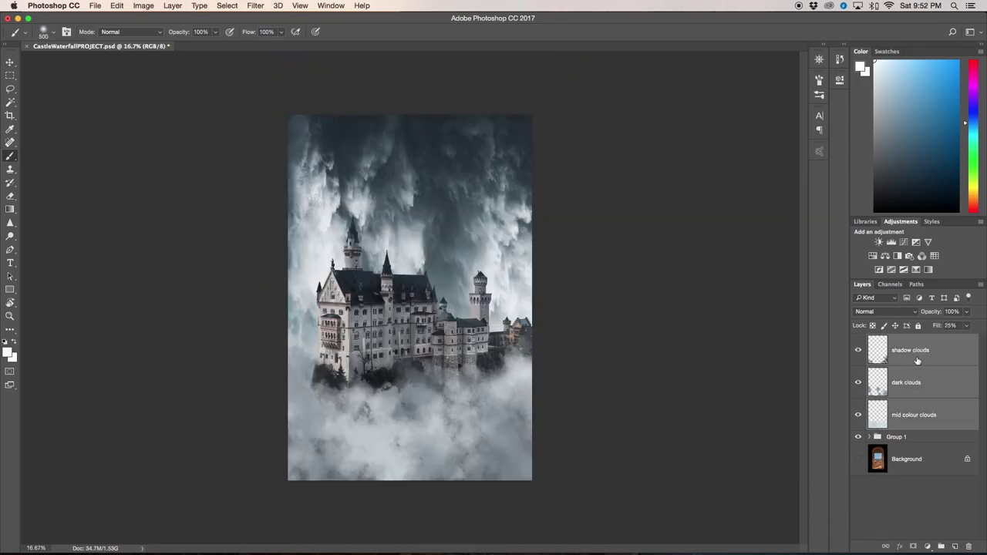
pyautogui.click(858, 437)
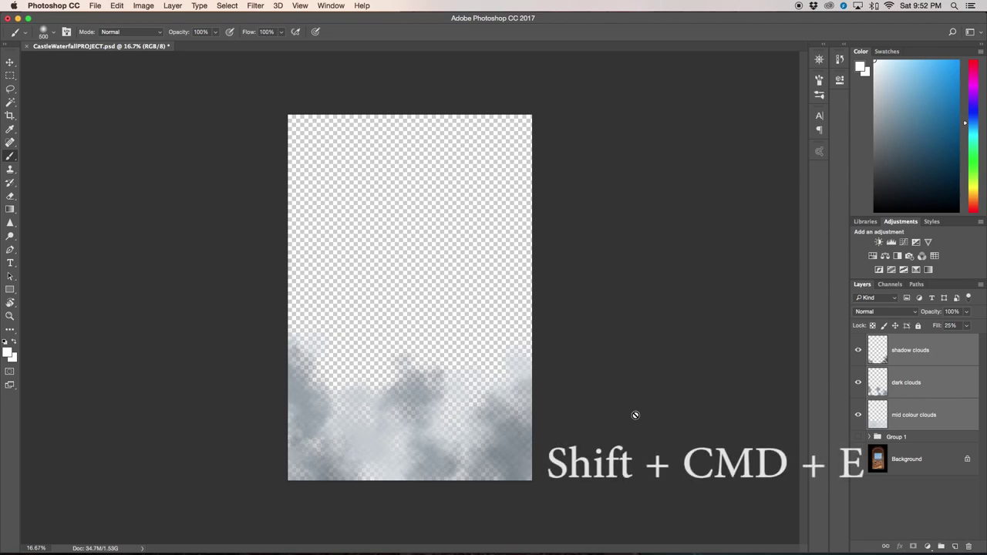
pyautogui.press('shift+super+e')
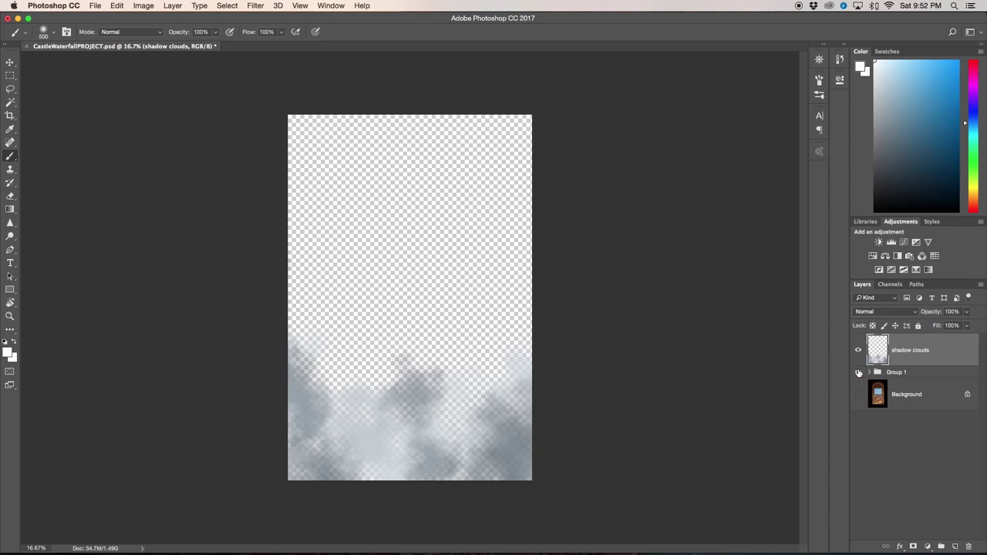
pyautogui.click(858, 373)
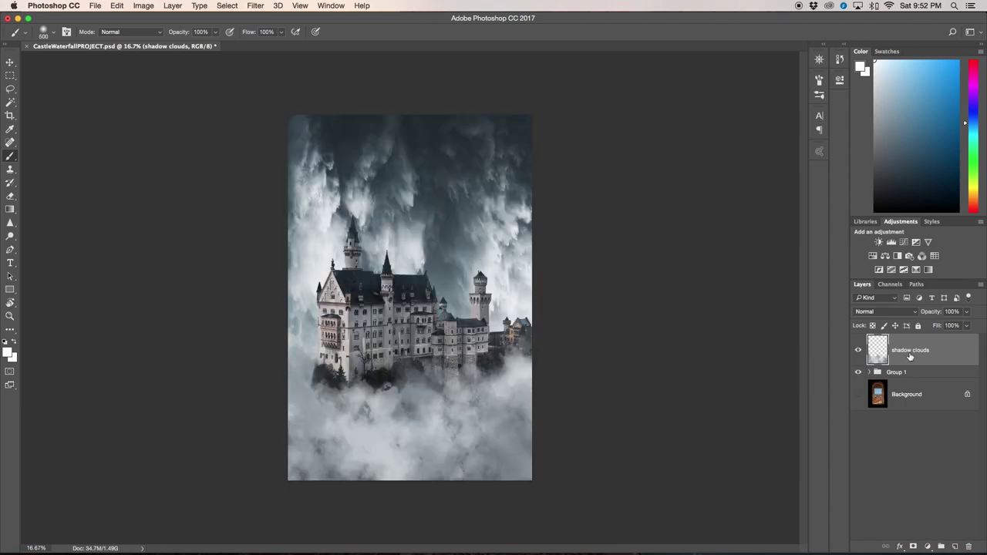
pyautogui.click(860, 352)
pyautogui.click(860, 351)
pyautogui.click(860, 351)
pyautogui.click(860, 351)
# - Add a new layer above the merged clouds and name it "cloud stamp"
pyautogui.click(953, 547)
pyautogui.doubleClick(900, 350)
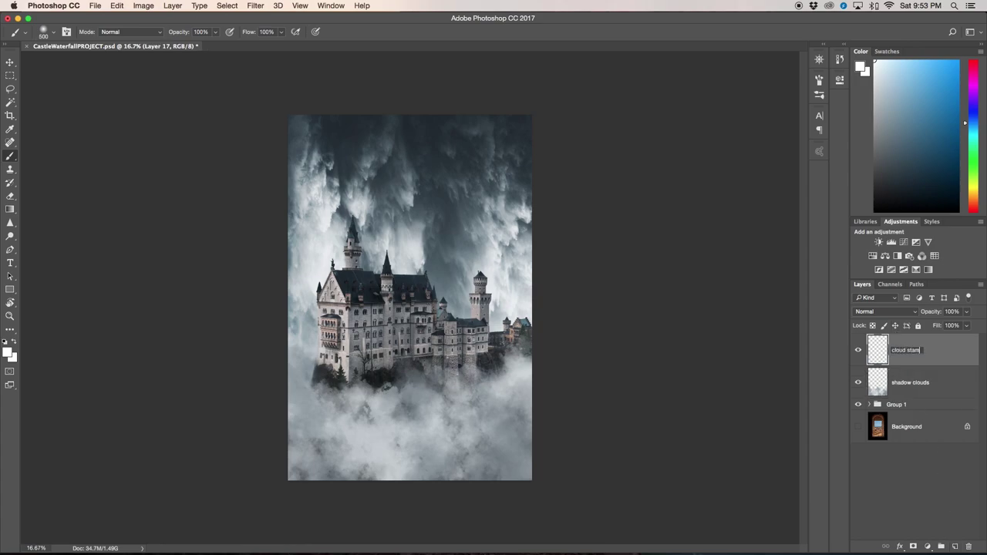
pyautogui.press('Return')
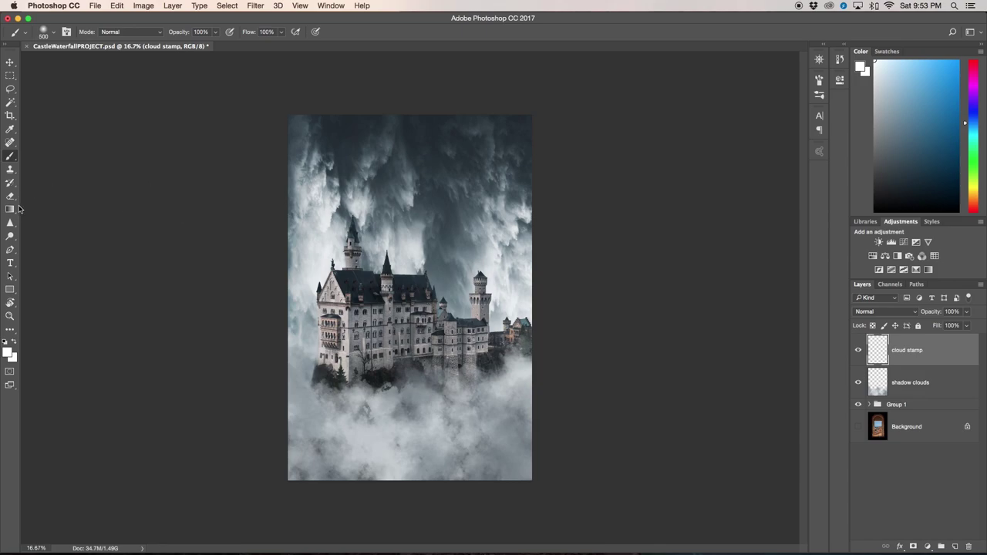
# - With a 175 px Clone Stamp at 50% flow, clone light cloud over the speckled edge below the castle's dark shrubs
pyautogui.click(10, 169)
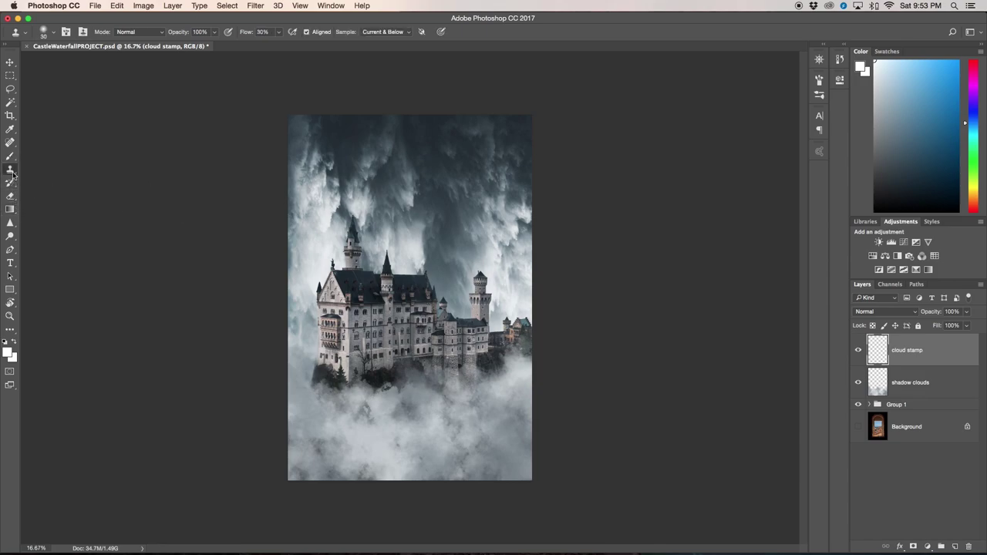
pyautogui.click(54, 33)
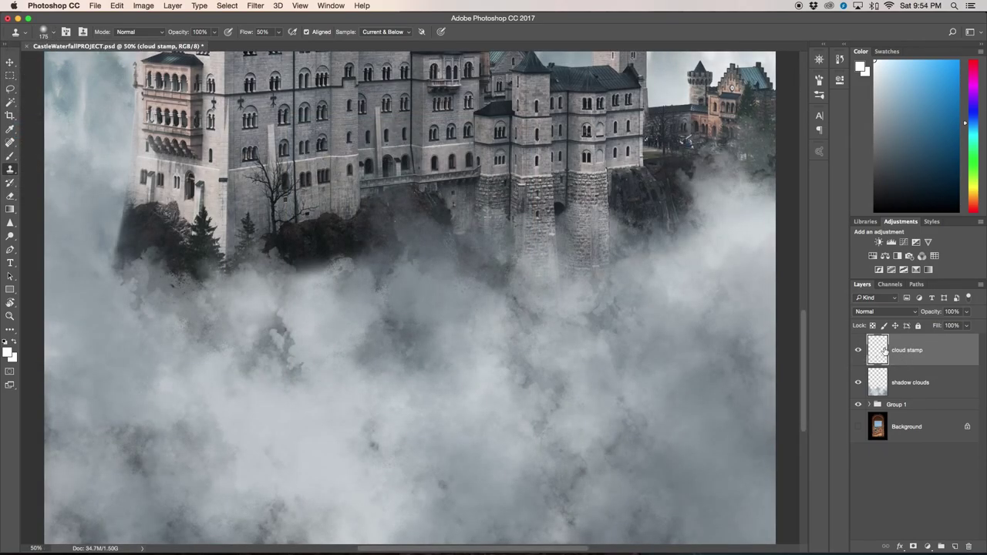
pyautogui.keyDown('alt'); pyautogui.click(323, 334); pyautogui.keyUp('alt')
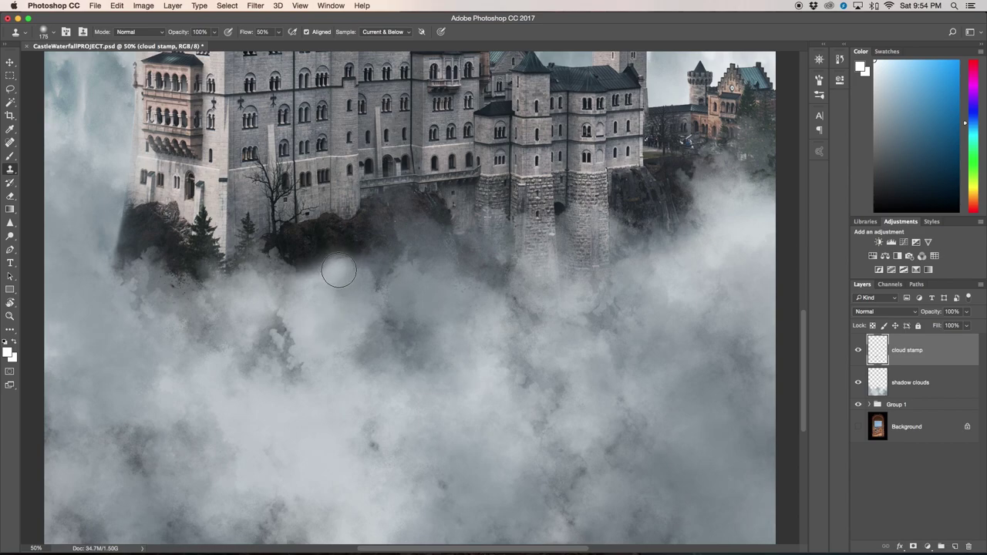
pyautogui.moveTo(343, 268)
pyautogui.mouseDown()
pyautogui.moveTo(301, 291)
pyautogui.moveTo(351, 266)
pyautogui.mouseUp()
pyautogui.press('super+z')
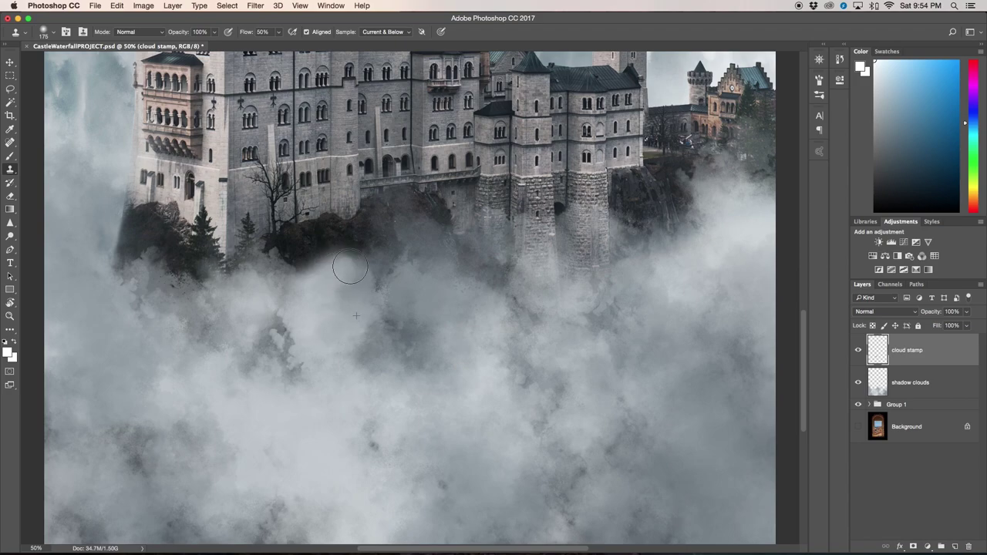
# - Clone light cloud over the dark patch beneath the castle's trees and the one near the image's left edge
pyautogui.keyDown('alt'); pyautogui.click(316, 400); pyautogui.keyUp('alt')
pyautogui.moveTo(296, 355)
pyautogui.mouseDown()
pyautogui.moveTo(282, 337)
pyautogui.moveTo(295, 372)
pyautogui.moveTo(286, 377)
pyautogui.mouseUp()
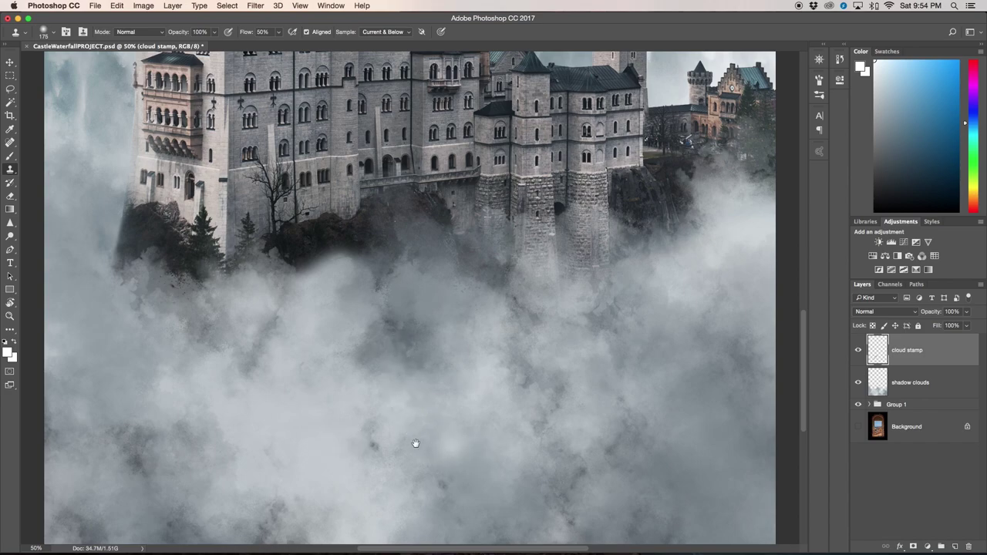
pyautogui.scroll(-5, 461, 309)
pyautogui.hscroll(-2, 460, 308)
pyautogui.keyDown('alt'); pyautogui.click(229, 345); pyautogui.keyUp('alt')
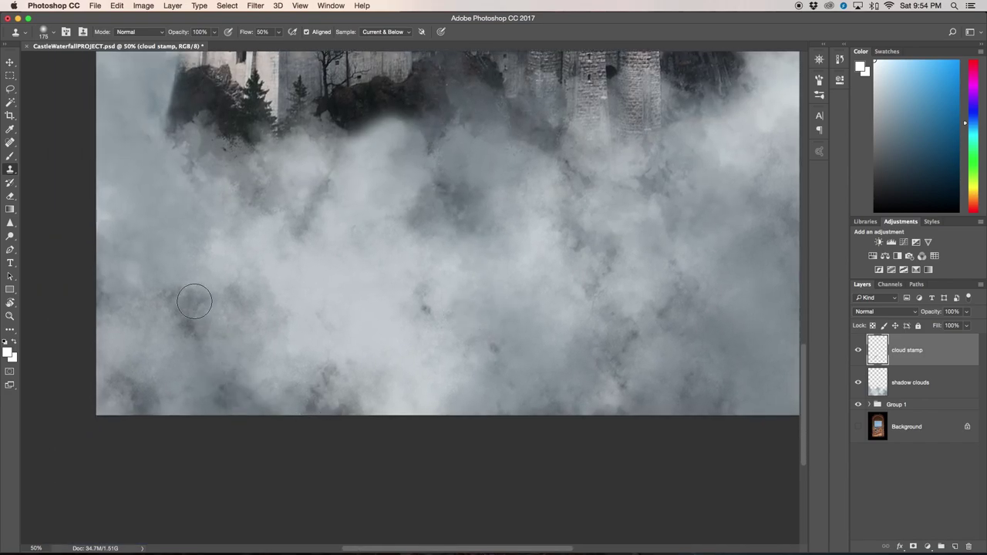
pyautogui.moveTo(194, 301)
pyautogui.mouseDown()
pyautogui.moveTo(197, 331)
pyautogui.moveTo(175, 304)
pyautogui.mouseUp()
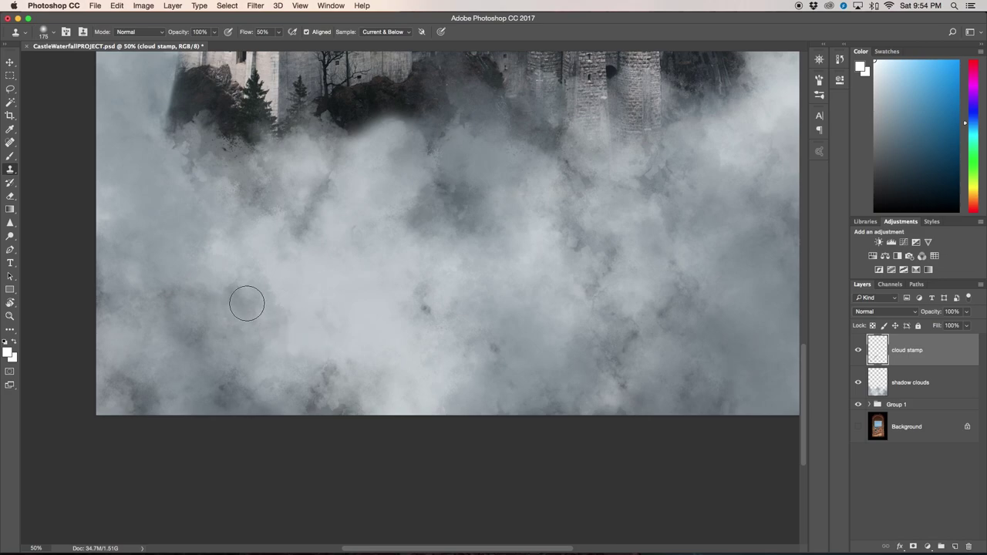
# - Clone nearby cloud over the dark patches along the image's bottom edge and in its lower left corner
pyautogui.keyDown('alt'); pyautogui.click(364, 378); pyautogui.keyUp('alt')
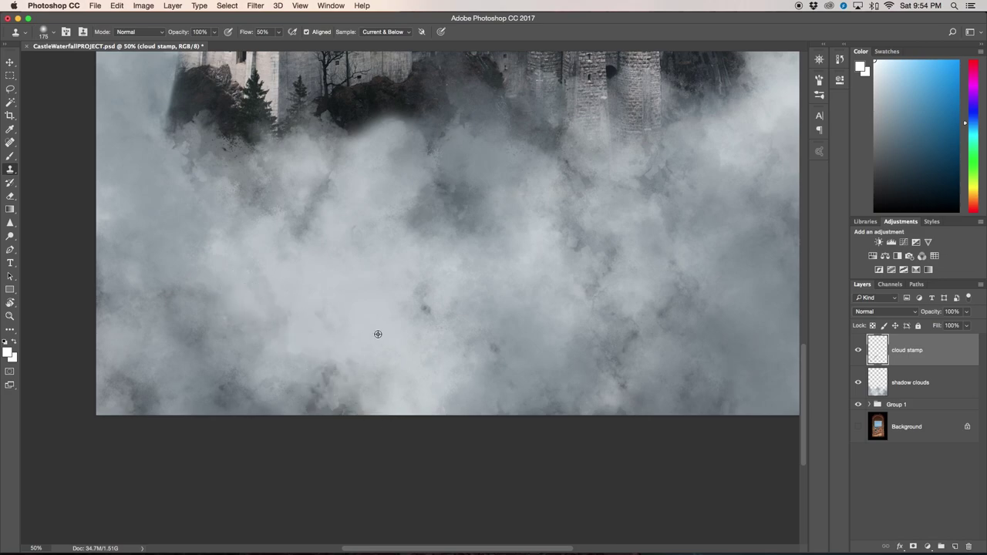
pyautogui.keyDown('alt'); pyautogui.click(376, 334); pyautogui.keyUp('alt')
pyautogui.moveTo(328, 368); pyautogui.dragTo(295, 385)
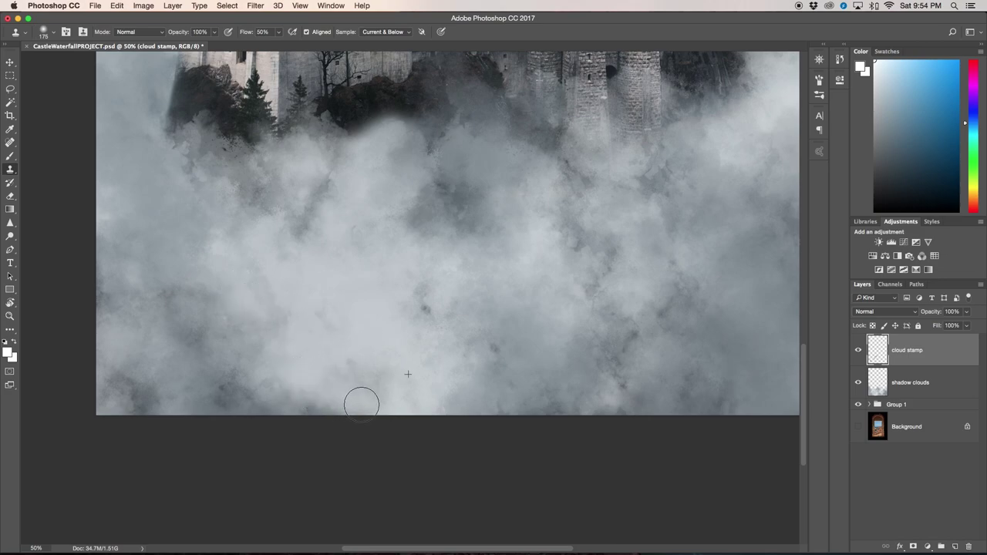
pyautogui.keyDown('alt'); pyautogui.click(309, 347); pyautogui.keyUp('alt')
pyautogui.moveTo(242, 370)
pyautogui.mouseDown()
pyautogui.moveTo(286, 390)
pyautogui.moveTo(245, 375)
pyautogui.moveTo(300, 396)
pyautogui.mouseUp()
pyautogui.press('super+z')
pyautogui.keyDown('alt'); pyautogui.click(181, 360); pyautogui.keyUp('alt')
pyautogui.keyDown('alt'); pyautogui.click(123, 344); pyautogui.keyUp('alt')
pyautogui.moveTo(113, 388); pyautogui.dragTo(141, 378)
pyautogui.keyDown('alt'); pyautogui.click(140, 343); pyautogui.keyUp('alt')
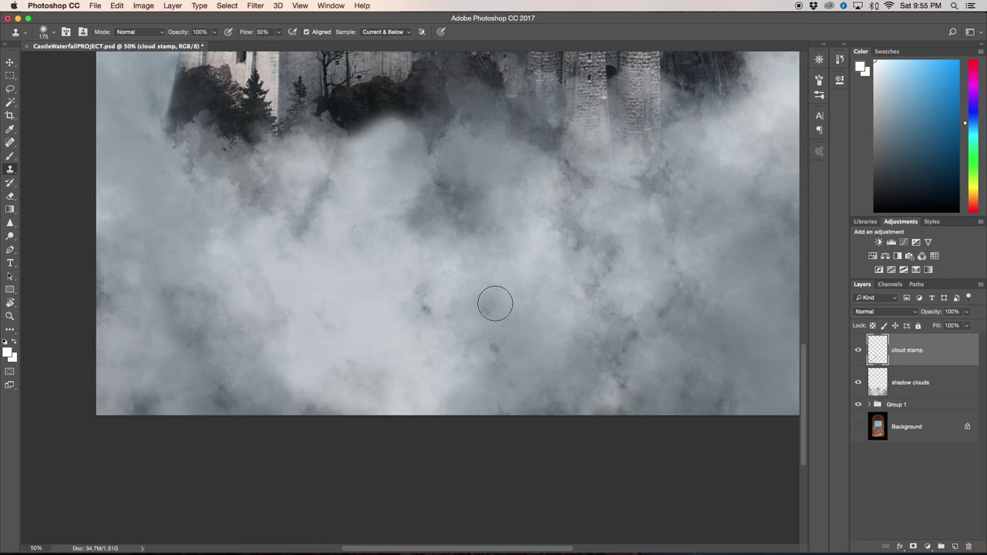
# - Clone light cloud over the dark specks in the middle of the clouds and the dark patch above them
pyautogui.moveTo(465, 303); pyautogui.dragTo(310, 304)
pyautogui.keyDown('alt'); pyautogui.click(401, 292); pyautogui.keyUp('alt')
pyautogui.moveTo(431, 248)
pyautogui.mouseDown()
pyautogui.moveTo(428, 277)
pyautogui.moveTo(449, 286)
pyautogui.mouseUp()
pyautogui.keyDown('alt'); pyautogui.click(374, 269); pyautogui.keyUp('alt')
pyautogui.moveTo(414, 228)
pyautogui.mouseDown()
pyautogui.moveTo(407, 163)
pyautogui.moveTo(443, 205)
pyautogui.mouseUp()
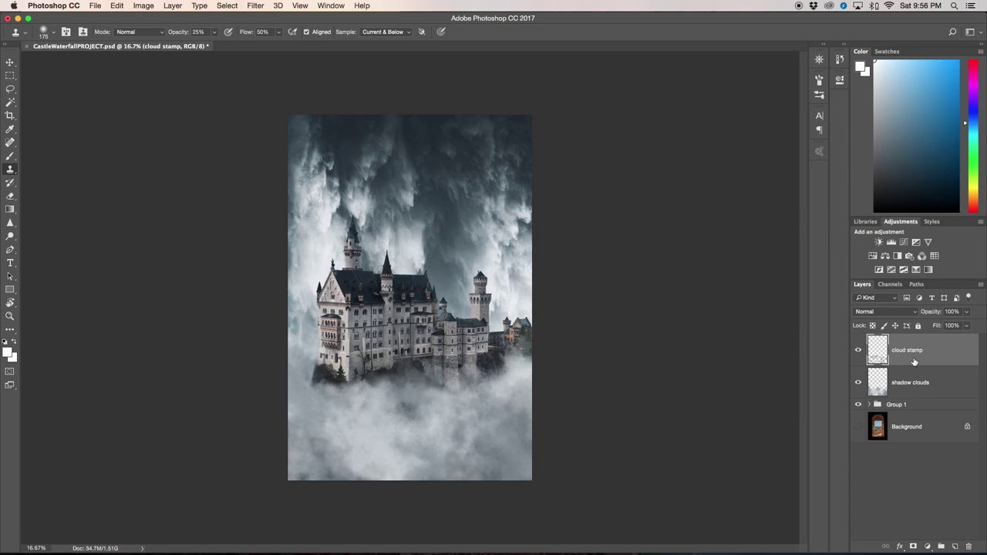
# - Add a new layer above the cloud stamp layer and fill it with black using the Paint Bucket
pyautogui.click(953, 546)
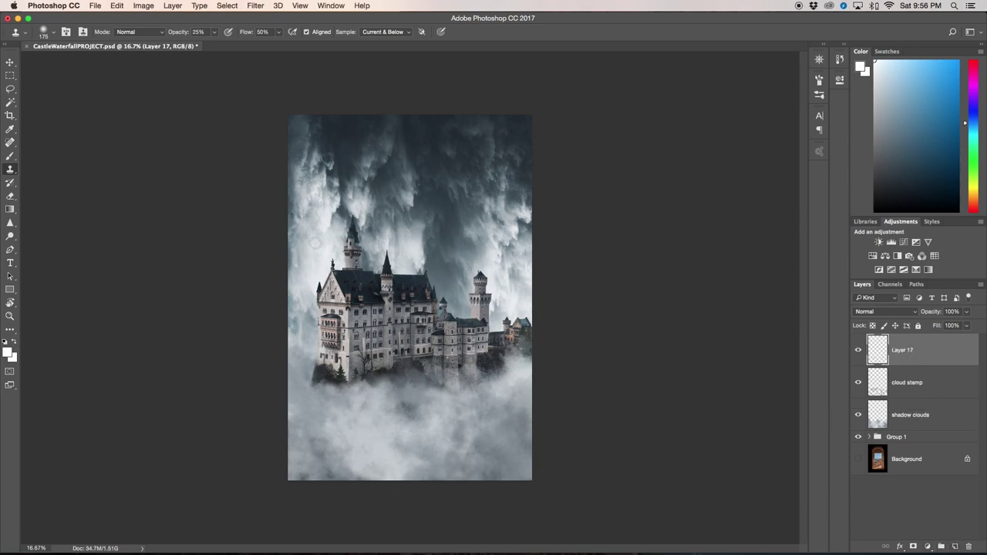
pyautogui.moveTo(10, 209); pyautogui.dragTo(49, 217)
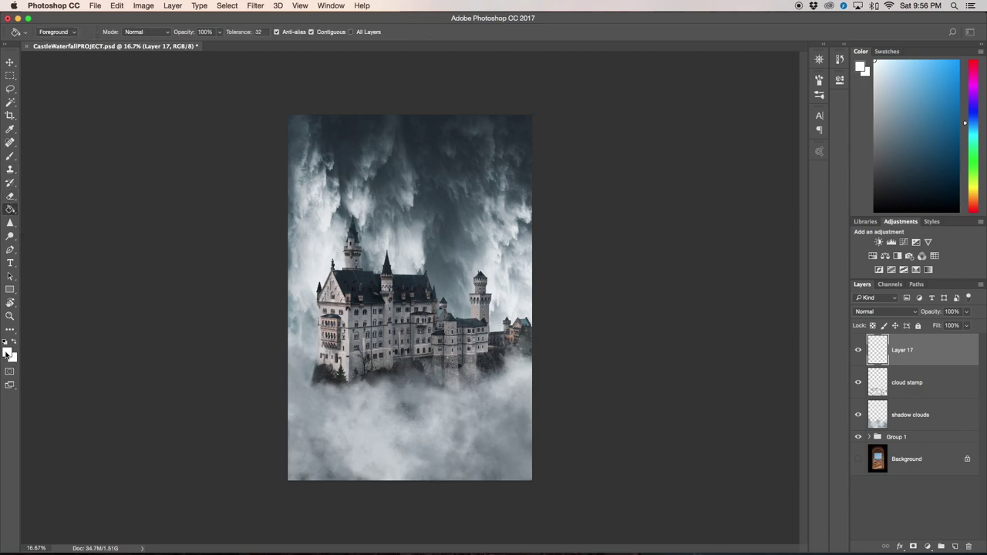
pyautogui.press('d')
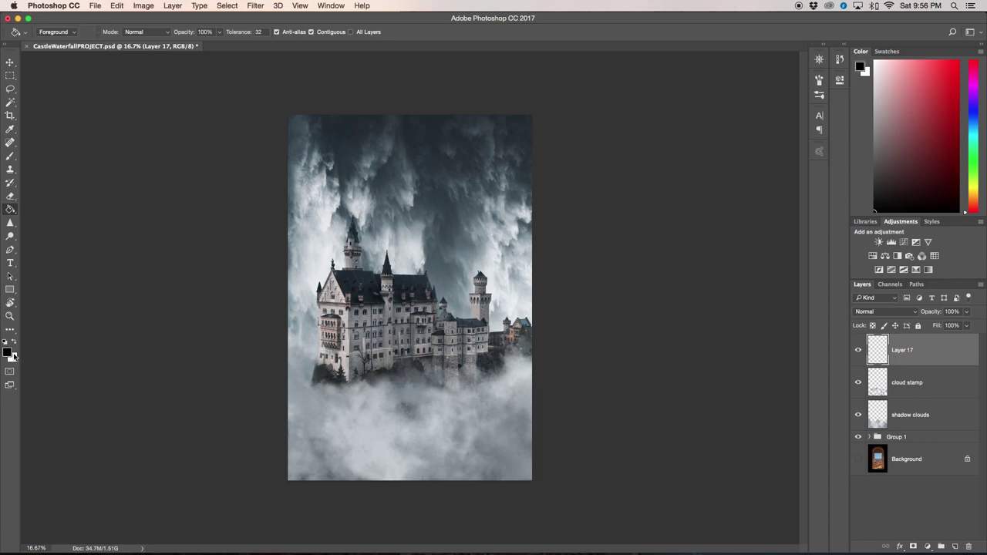
pyautogui.click(8, 354)
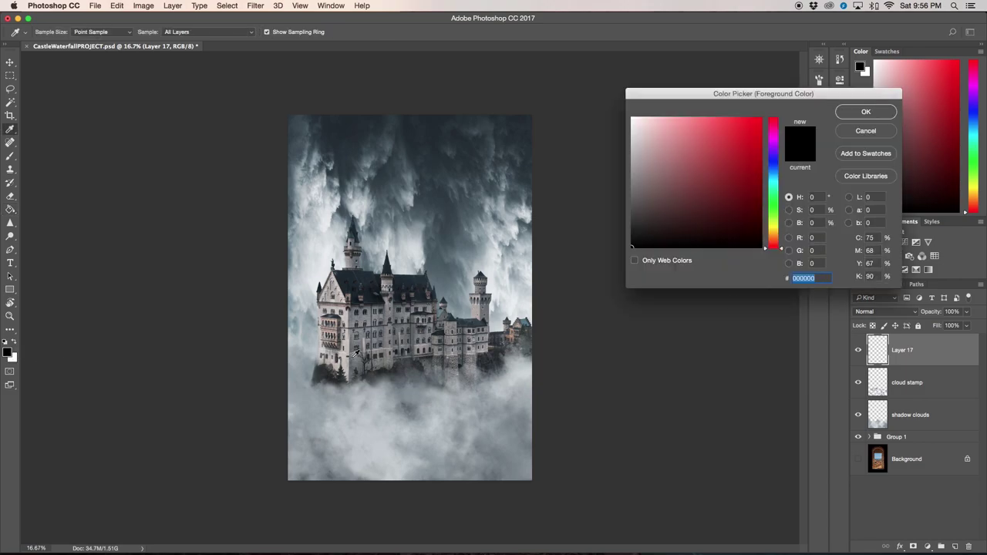
pyautogui.click(865, 112)
pyautogui.click(400, 292)
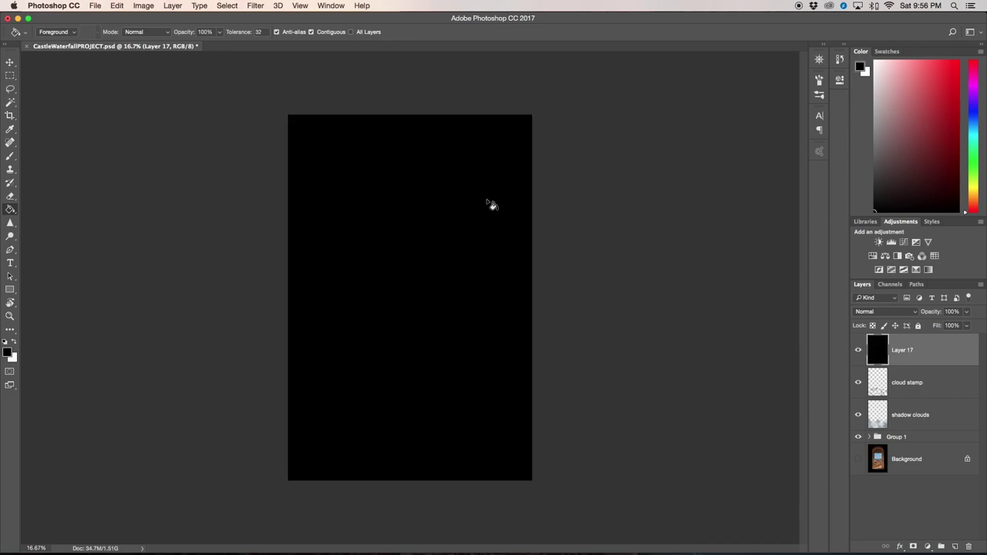
# - Render the Clouds filter on the black layer and set its blending mode to Screen
pyautogui.click(255, 5)
pyautogui.moveTo(299, 177)
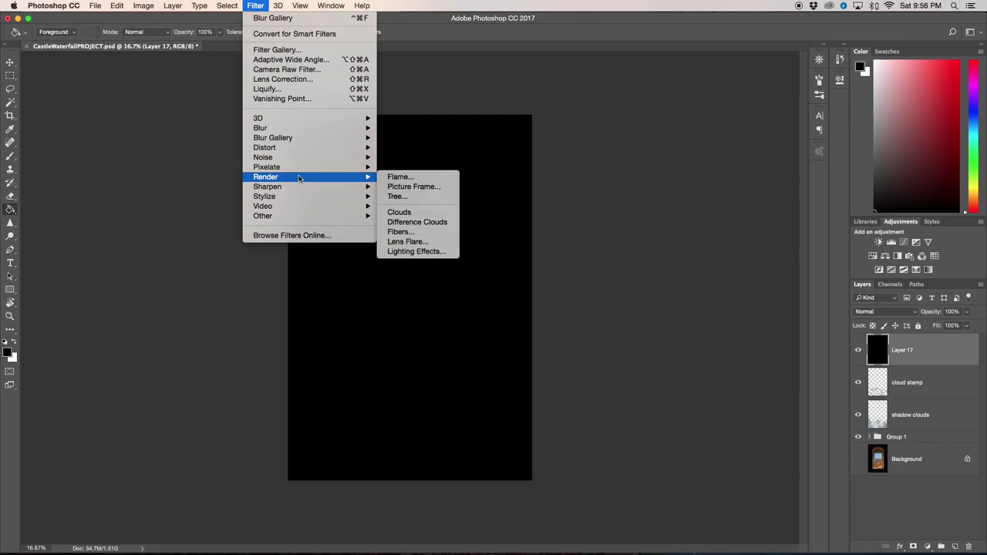
pyautogui.click(408, 216)
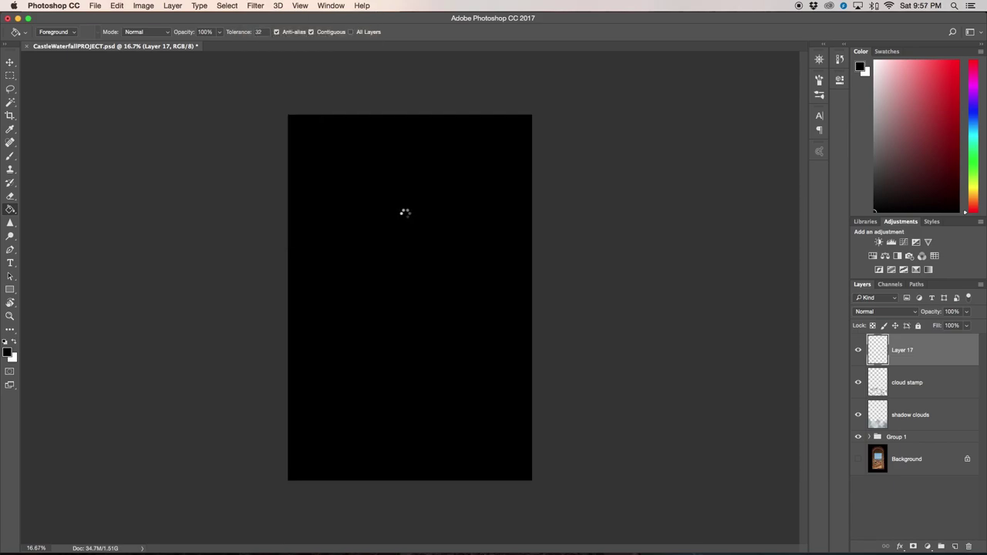
pyautogui.click(883, 313)
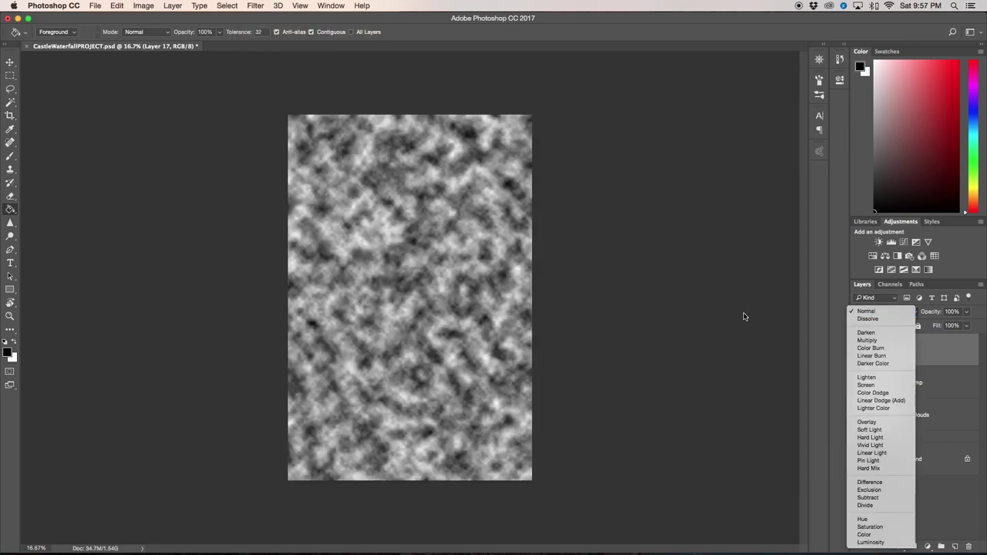
pyautogui.click(876, 311)
pyautogui.click(877, 311)
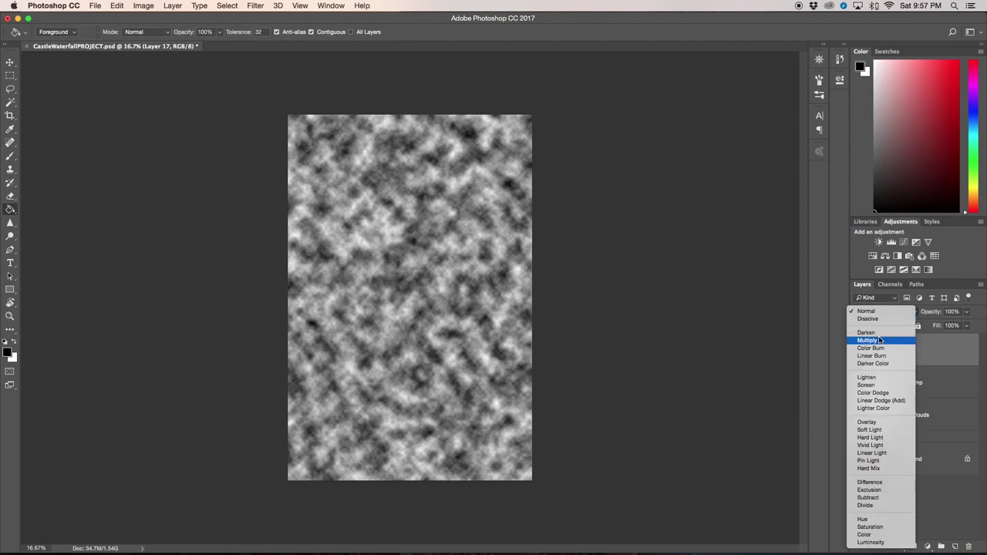
pyautogui.click(876, 386)
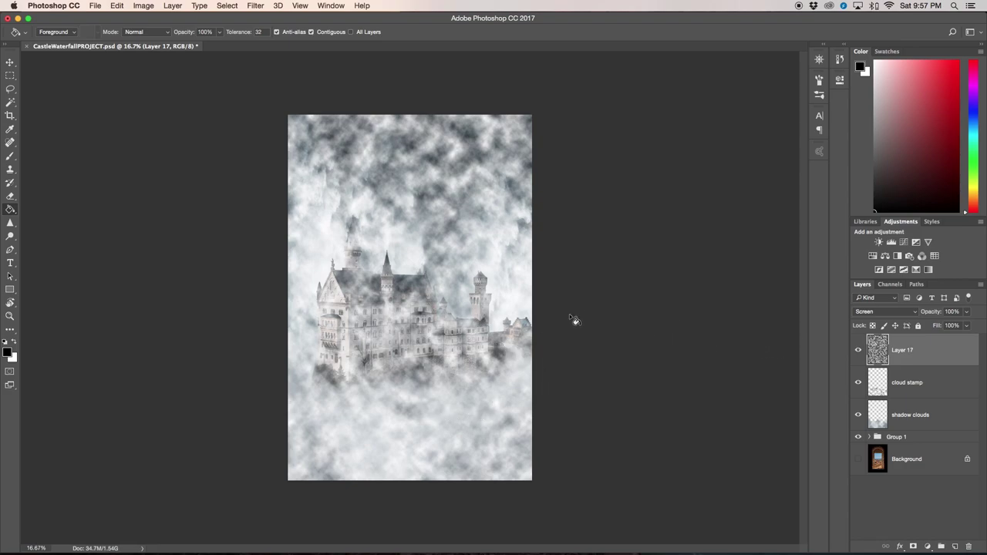
# - Free-transform the rendered clouds in perspective, widening the bottom edge well beyond the canvas, and shift them downward
pyautogui.hotkey('ctrl', 't')
pyautogui.rightClick(476, 307)
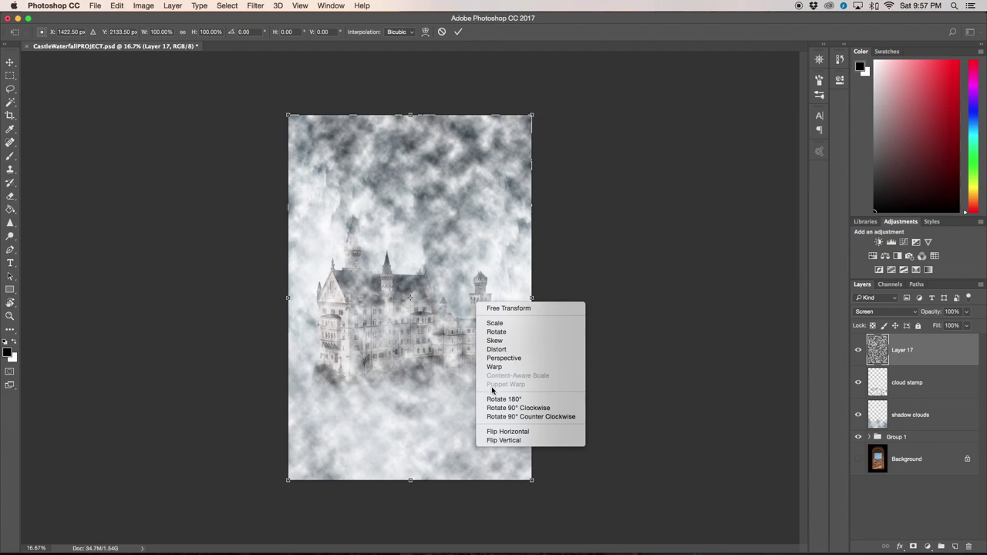
pyautogui.click(542, 499)
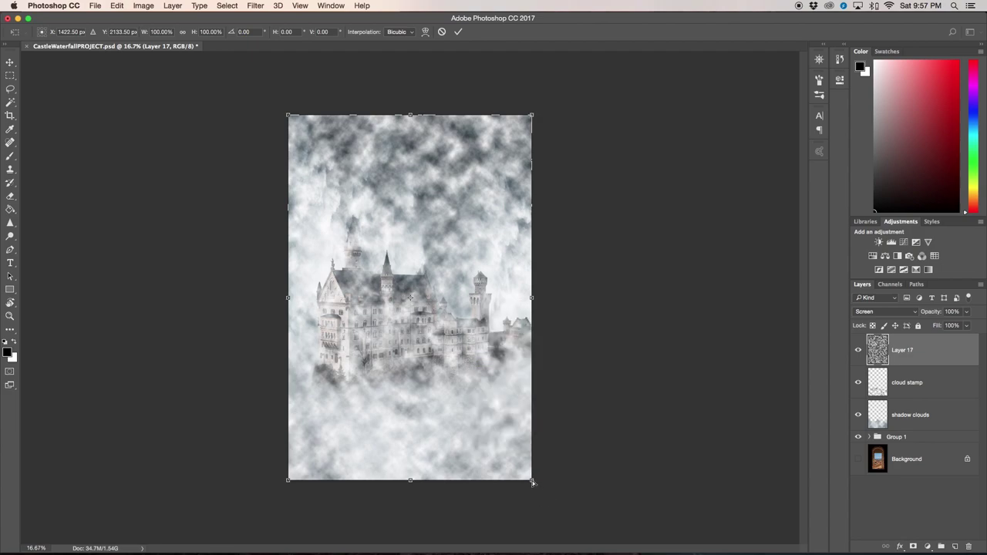
pyautogui.moveTo(532, 480); pyautogui.dragTo(626, 479)
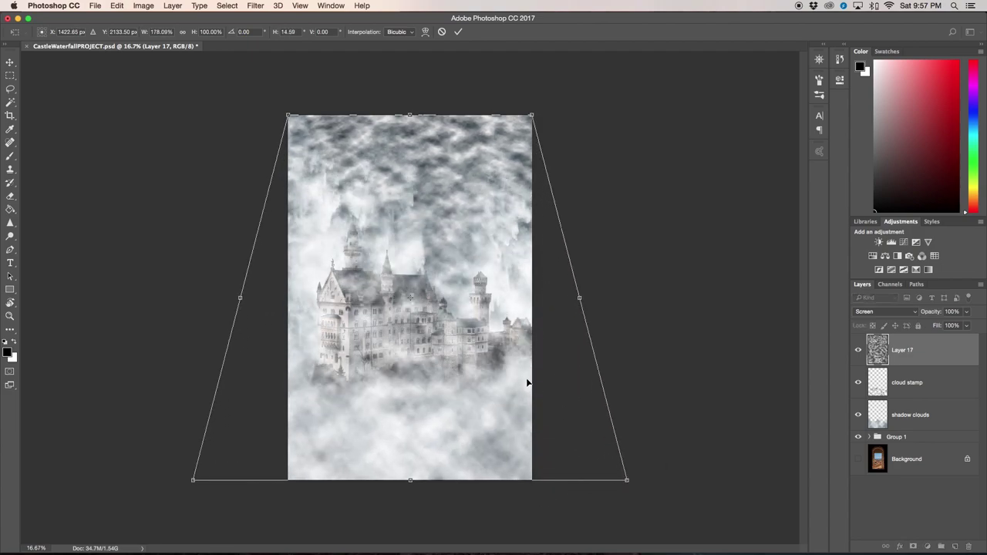
pyautogui.moveTo(527, 381); pyautogui.dragTo(521, 417)
pyautogui.moveTo(621, 514); pyautogui.dragTo(643, 517)
pyautogui.moveTo(552, 450)
pyautogui.mouseDown()
pyautogui.moveTo(552, 462)
pyautogui.moveTo(558, 454)
pyautogui.mouseUp()
pyautogui.press('g')
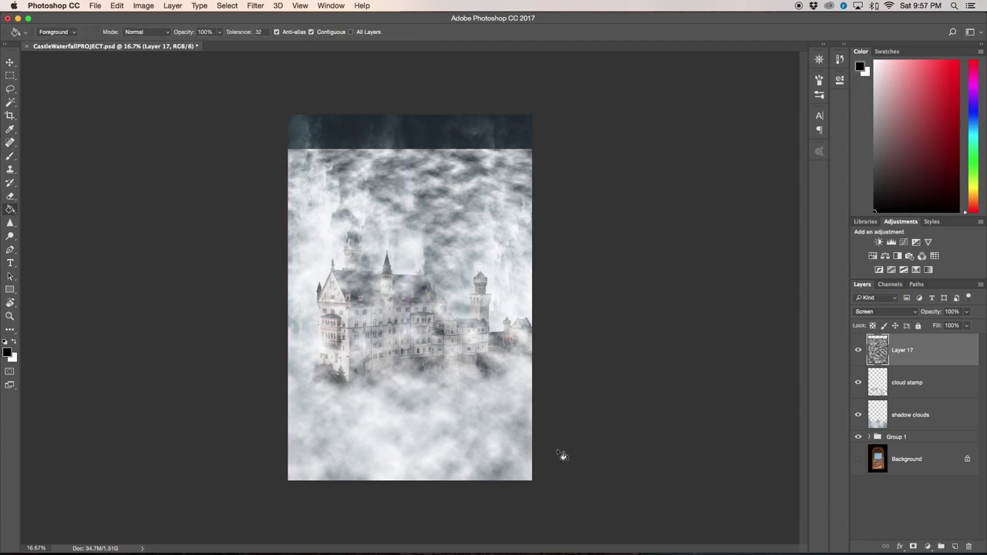
# - Add a layer mask to the rendered clouds layer and invert it to black
pyautogui.click(913, 546)
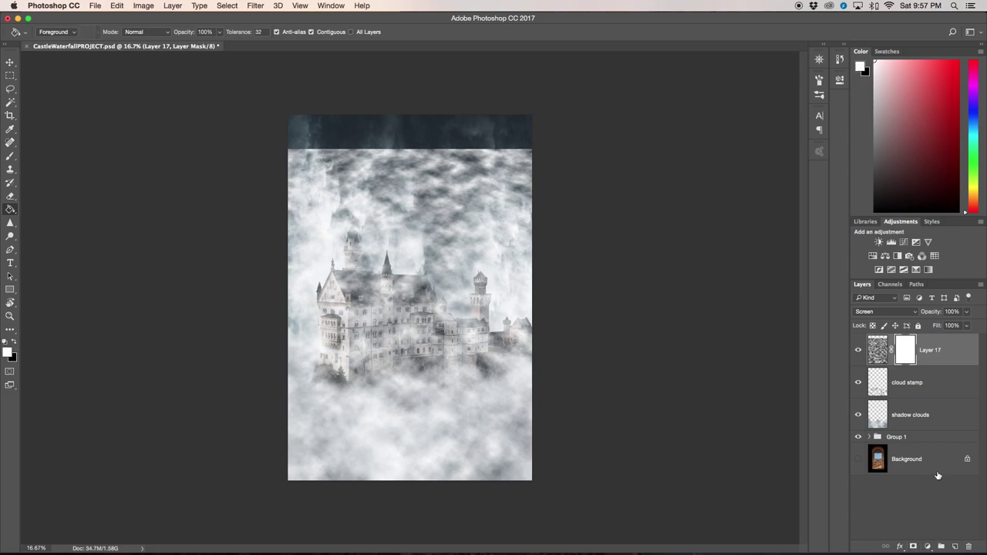
pyautogui.press('super+i')
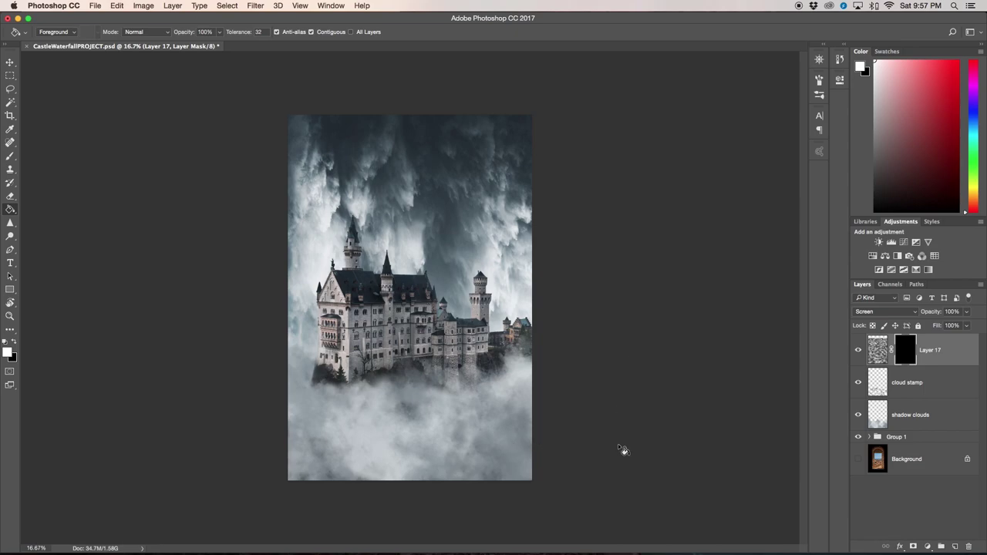
# - With a white 900 px brush at 10% opacity and 80% flow, paint the mask to reveal clouds below the castle
pyautogui.press('b')
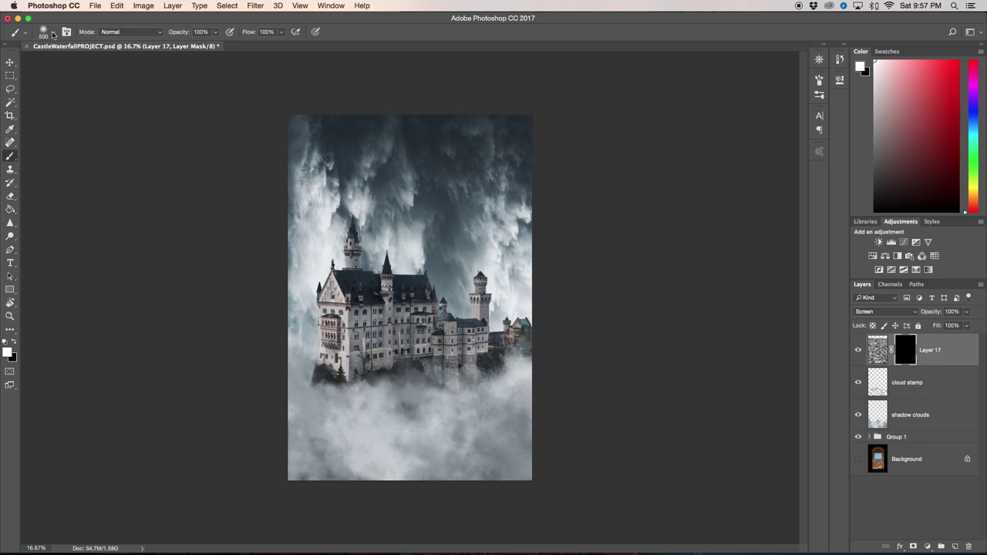
pyautogui.press(']')
pyautogui.press(']')
pyautogui.press(']')
pyautogui.press(']')
pyautogui.click(216, 34)
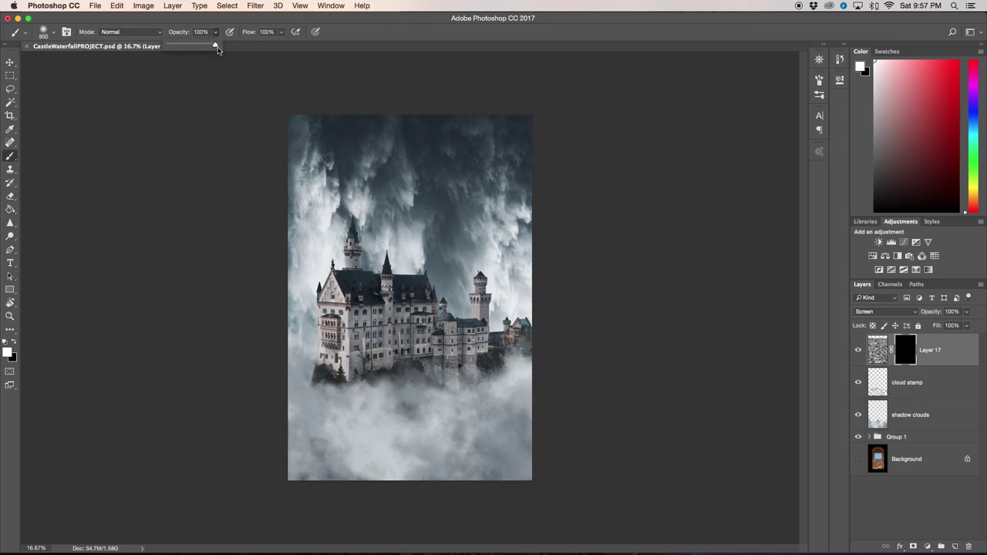
pyautogui.moveTo(217, 47); pyautogui.dragTo(185, 47)
pyautogui.click(281, 31)
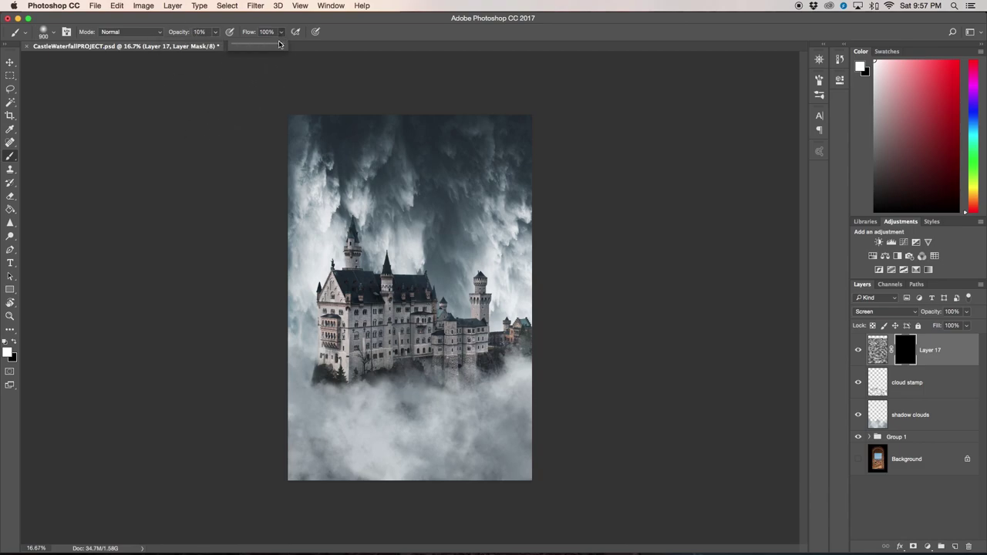
pyautogui.moveTo(284, 46); pyautogui.dragTo(270, 46)
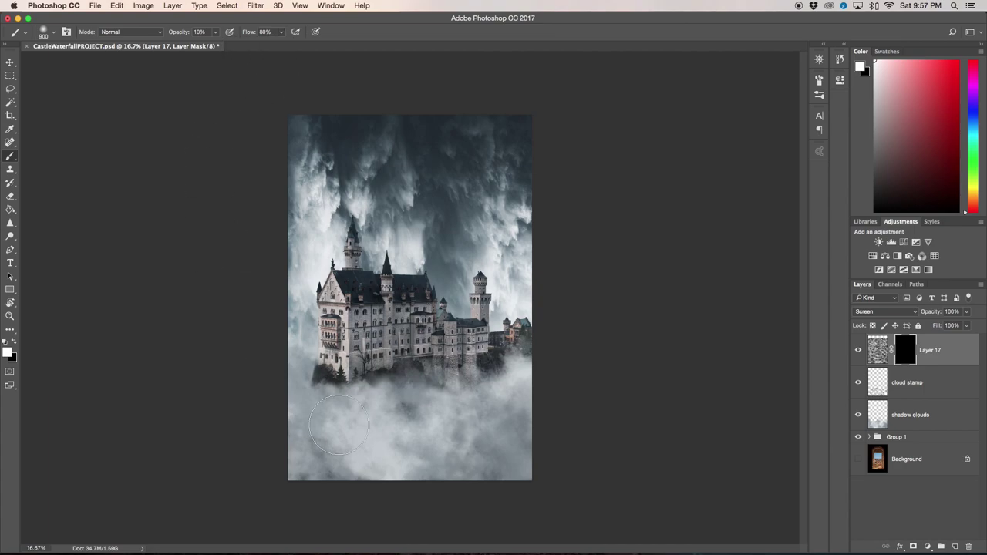
pyautogui.moveTo(316, 393)
pyautogui.mouseDown()
pyautogui.moveTo(392, 386)
pyautogui.moveTo(321, 392)
pyautogui.moveTo(485, 404)
pyautogui.moveTo(430, 393)
pyautogui.moveTo(540, 372)
pyautogui.moveTo(430, 388)
pyautogui.moveTo(296, 372)
pyautogui.mouseUp()
pyautogui.moveTo(363, 388)
pyautogui.mouseDown()
pyautogui.moveTo(426, 400)
pyautogui.moveTo(452, 433)
pyautogui.moveTo(326, 486)
pyautogui.moveTo(292, 464)
pyautogui.moveTo(384, 486)
pyautogui.moveTo(527, 494)
pyautogui.moveTo(539, 450)
pyautogui.moveTo(498, 501)
pyautogui.moveTo(560, 442)
pyautogui.moveTo(519, 346)
pyautogui.moveTo(474, 382)
pyautogui.moveTo(428, 389)
pyautogui.moveTo(332, 368)
pyautogui.moveTo(511, 366)
pyautogui.moveTo(414, 342)
pyautogui.moveTo(463, 380)
pyautogui.moveTo(552, 339)
pyautogui.moveTo(318, 431)
pyautogui.moveTo(311, 414)
pyautogui.moveTo(308, 430)
pyautogui.moveTo(538, 504)
pyautogui.mouseUp()
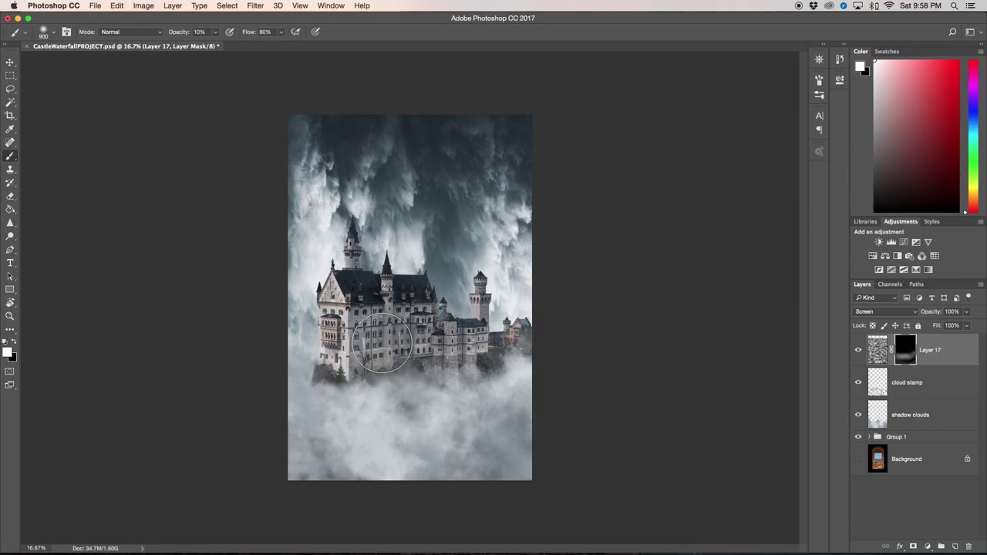
pyautogui.moveTo(306, 429)
pyautogui.mouseDown()
pyautogui.moveTo(362, 467)
pyautogui.moveTo(384, 451)
pyautogui.moveTo(382, 417)
pyautogui.moveTo(406, 409)
pyautogui.moveTo(302, 374)
pyautogui.moveTo(331, 393)
pyautogui.mouseUp()
# - Raise the brush opacity to 16% and then 37%, painting more cloud into the mask around the castle's base, sides and towers
pyautogui.click(215, 32)
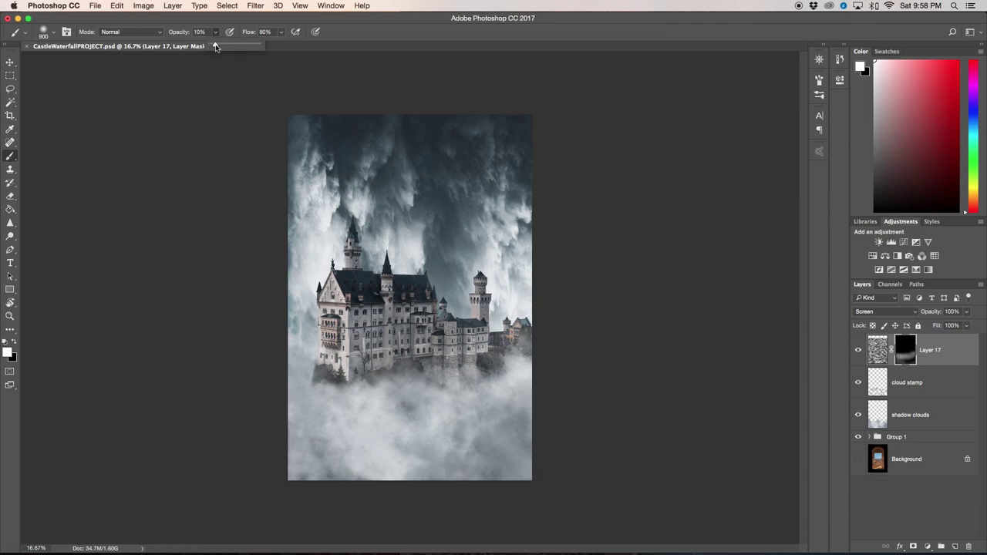
pyautogui.click(209, 124)
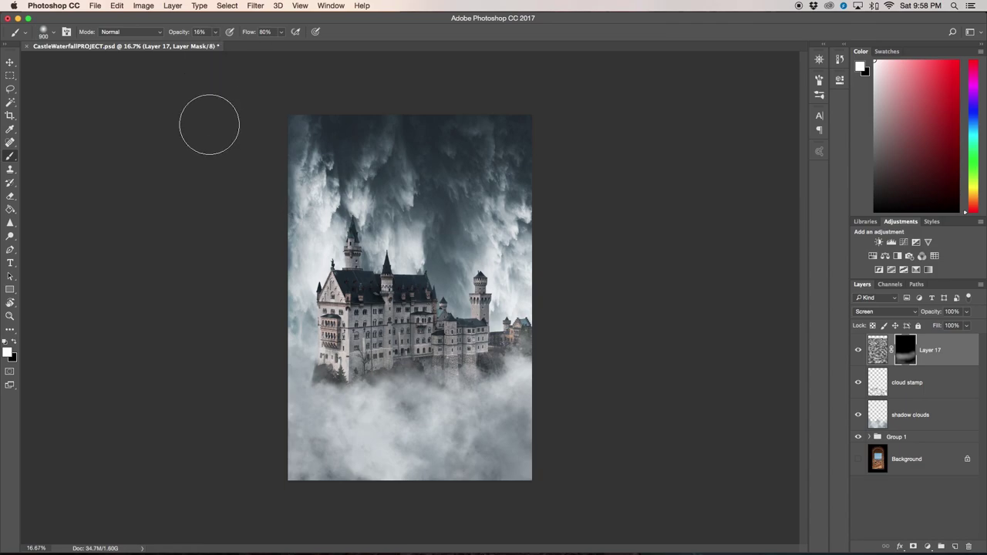
pyautogui.click(317, 360)
pyautogui.moveTo(513, 388)
pyautogui.mouseDown()
pyautogui.moveTo(524, 365)
pyautogui.moveTo(486, 382)
pyautogui.moveTo(539, 344)
pyautogui.moveTo(552, 349)
pyautogui.mouseUp()
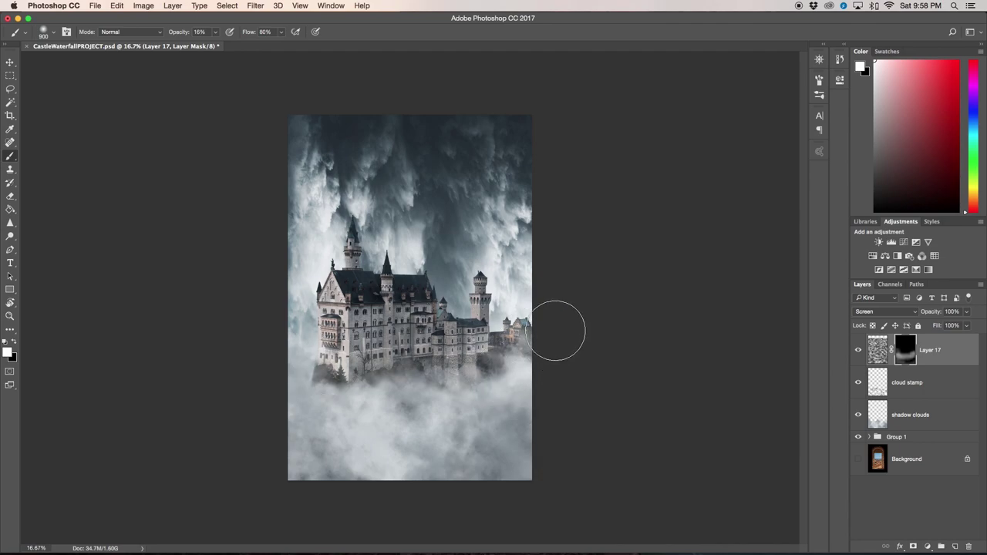
pyautogui.moveTo(327, 372)
pyautogui.mouseDown()
pyautogui.moveTo(288, 370)
pyautogui.moveTo(282, 473)
pyautogui.mouseUp()
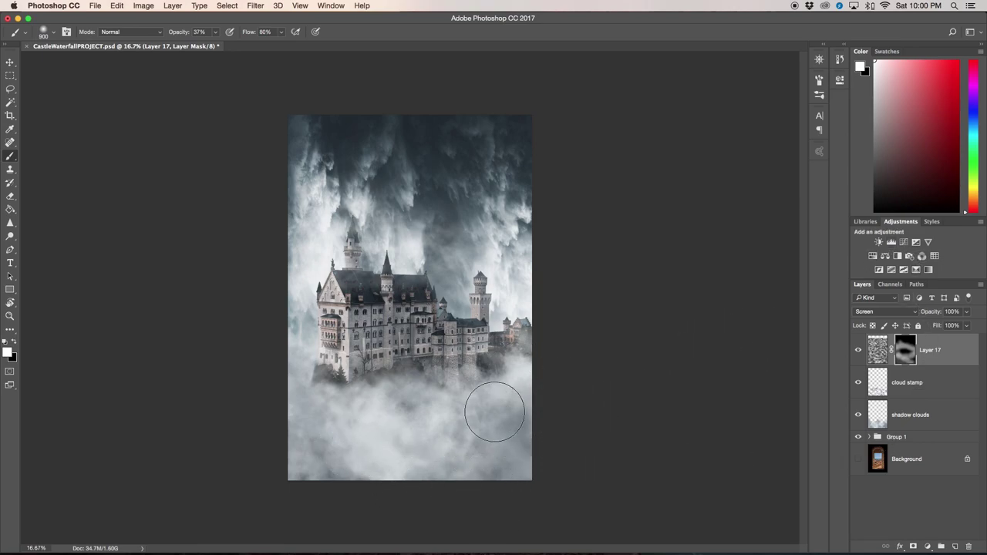
# - Add another layer on top and set up the Gradient tool with black foreground and the last semi-transparent preset
pyautogui.click(955, 546)
pyautogui.press('x')
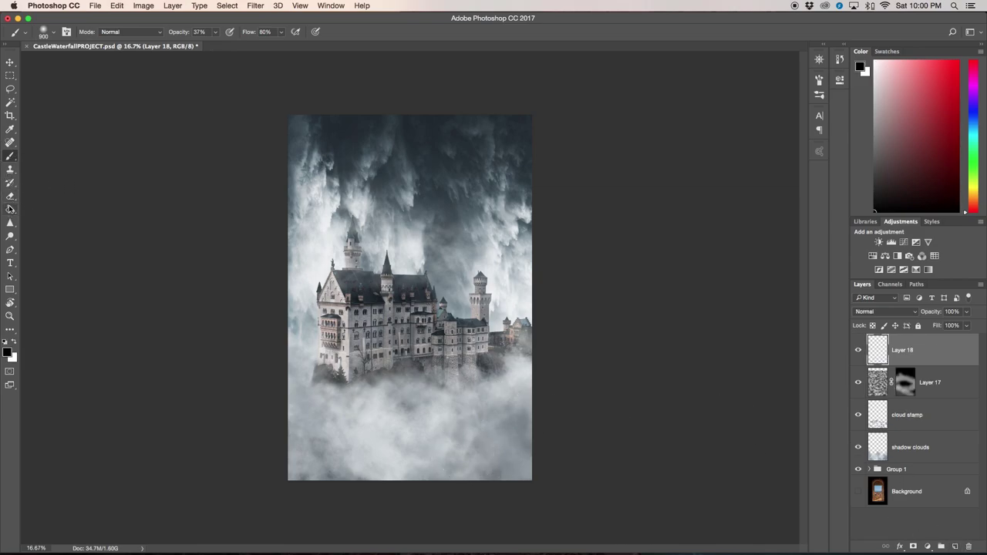
pyautogui.moveTo(10, 209); pyautogui.dragTo(59, 208)
pyautogui.click(75, 34)
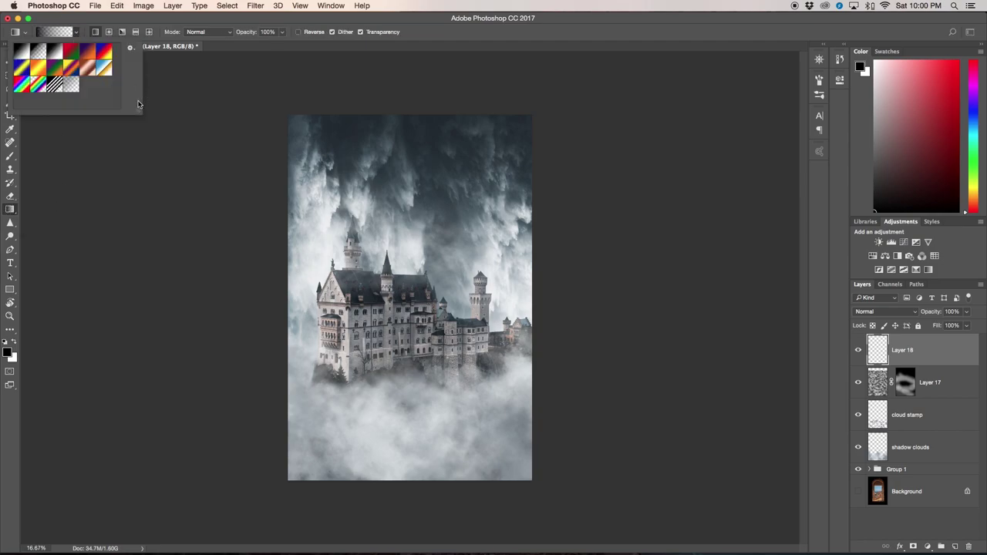
pyautogui.click(72, 90)
pyautogui.click(92, 118)
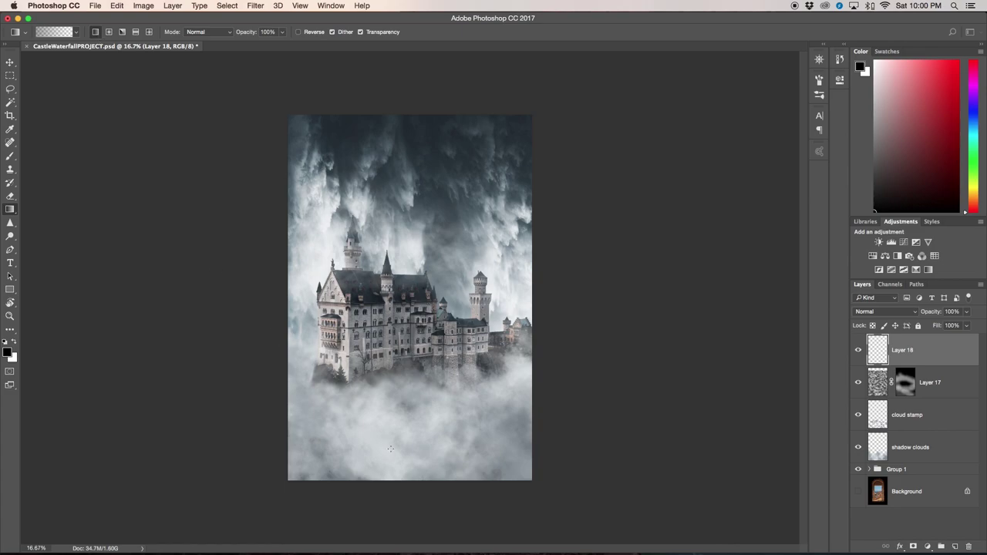
# - Draw dark gradients inward from the image's bottom edge and lower corners, redoing the lower left one, and set the layer's fill to 80%
pyautogui.moveTo(403, 504); pyautogui.dragTo(409, 374)
pyautogui.moveTo(573, 484); pyautogui.dragTo(495, 432)
pyautogui.moveTo(291, 501); pyautogui.dragTo(329, 431)
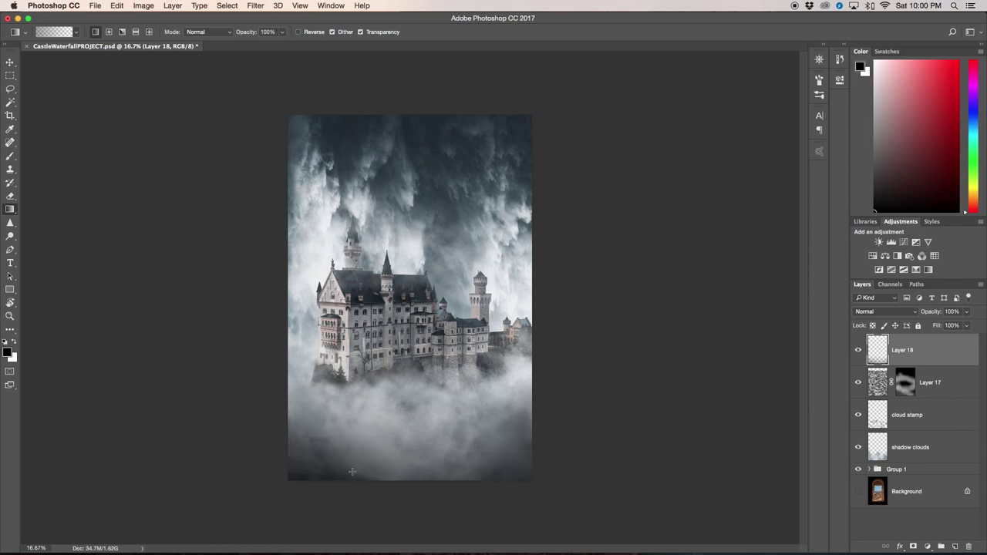
pyautogui.press('super+z')
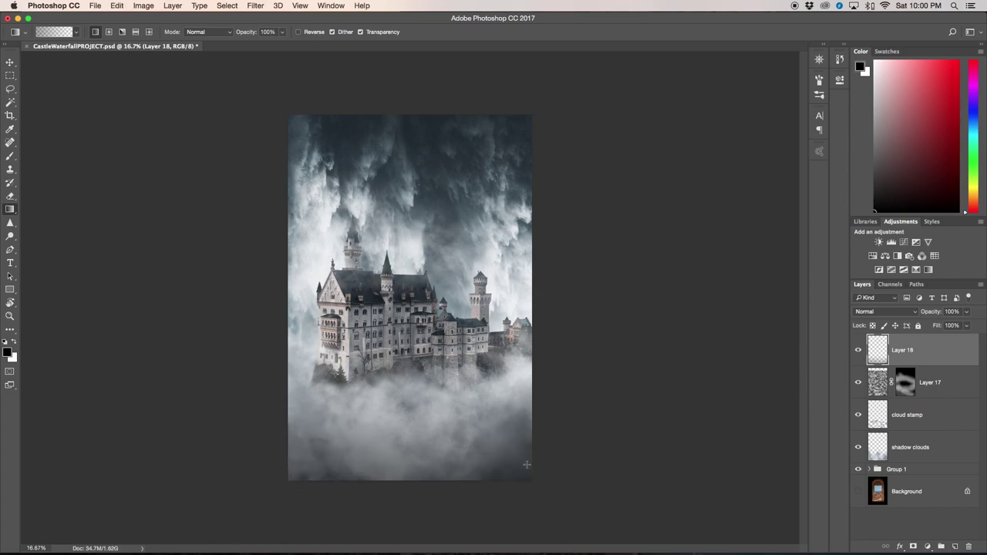
pyautogui.moveTo(333, 444); pyautogui.dragTo(333, 446)
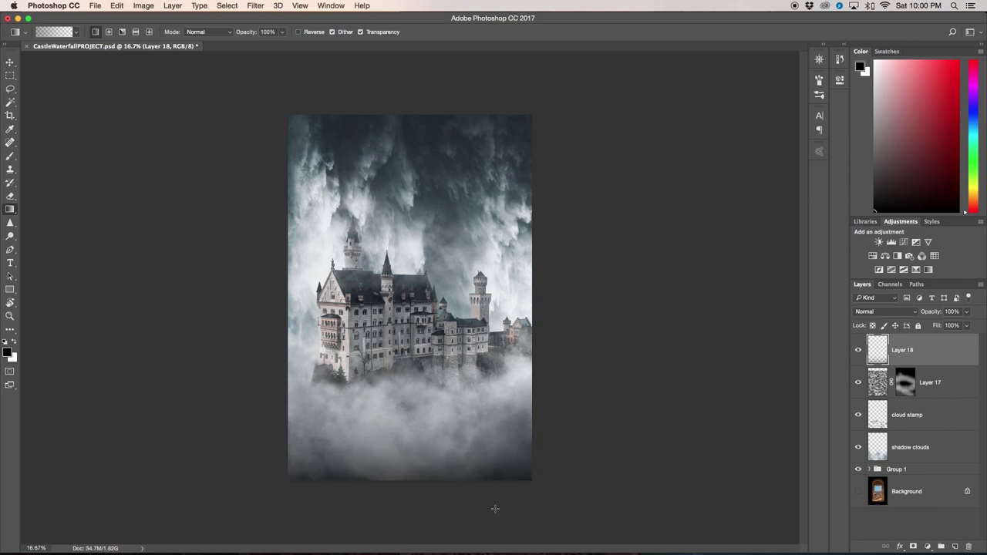
pyautogui.hotkey('shift', '8')
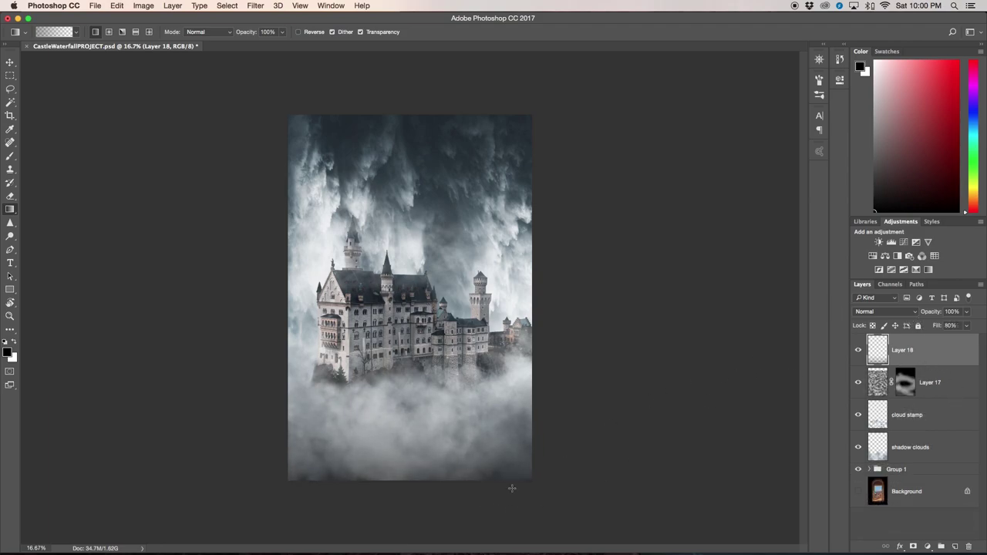
# - Create a new top layer in Overlay mode filled with the Overlay-neutral 50% gray
pyautogui.keyDown('alt'); pyautogui.click(956, 546); pyautogui.keyUp('alt')
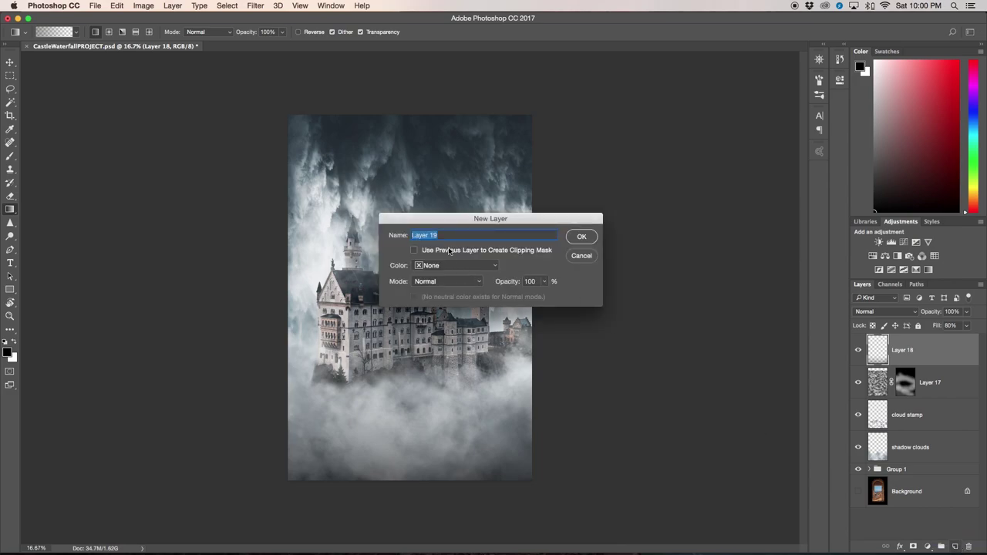
pyautogui.click(451, 284)
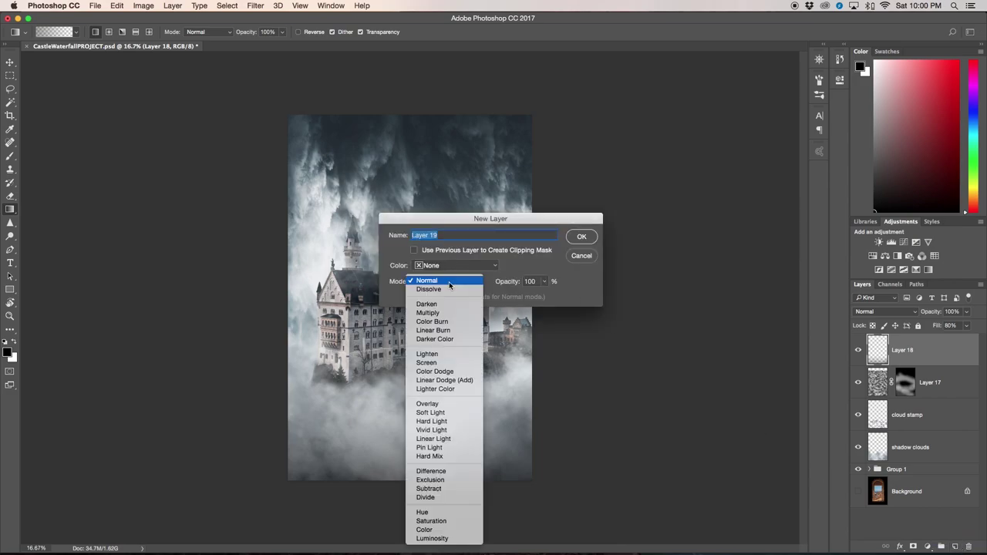
pyautogui.click(446, 404)
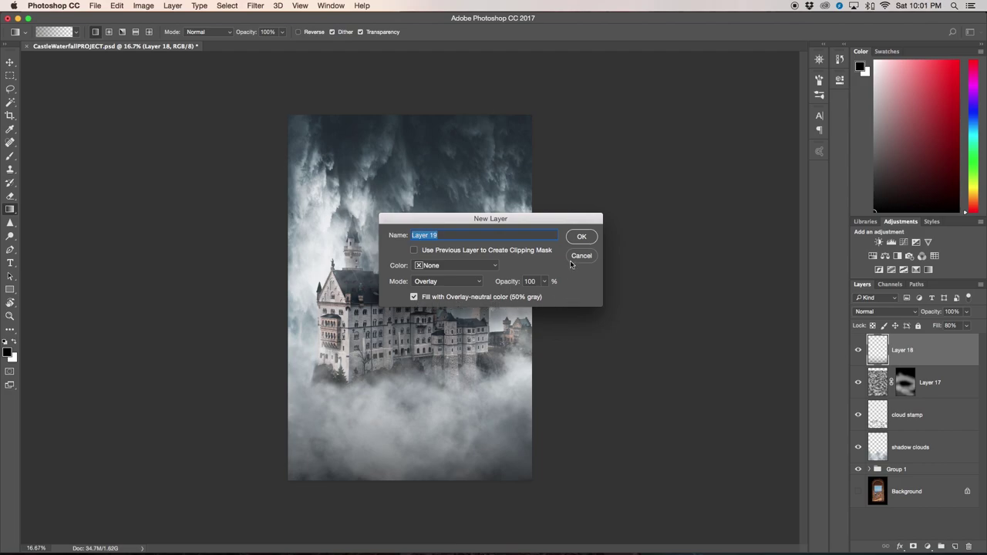
pyautogui.click(580, 236)
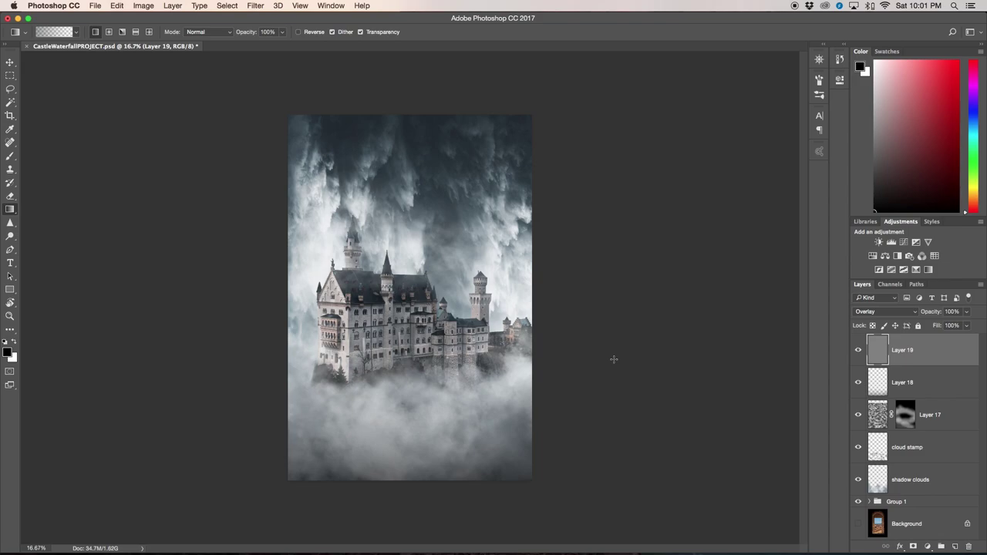
# - Dodge the lower clouds on the gray layer using Midtones at 10% exposure, reducing the brush to 500 px
pyautogui.press('o')
pyautogui.click(11, 237)
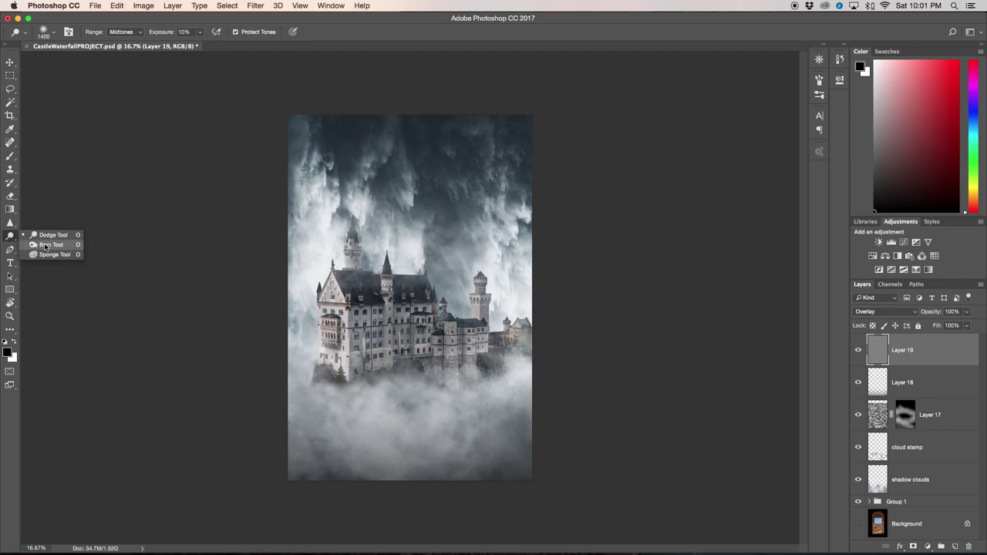
pyautogui.click(44, 245)
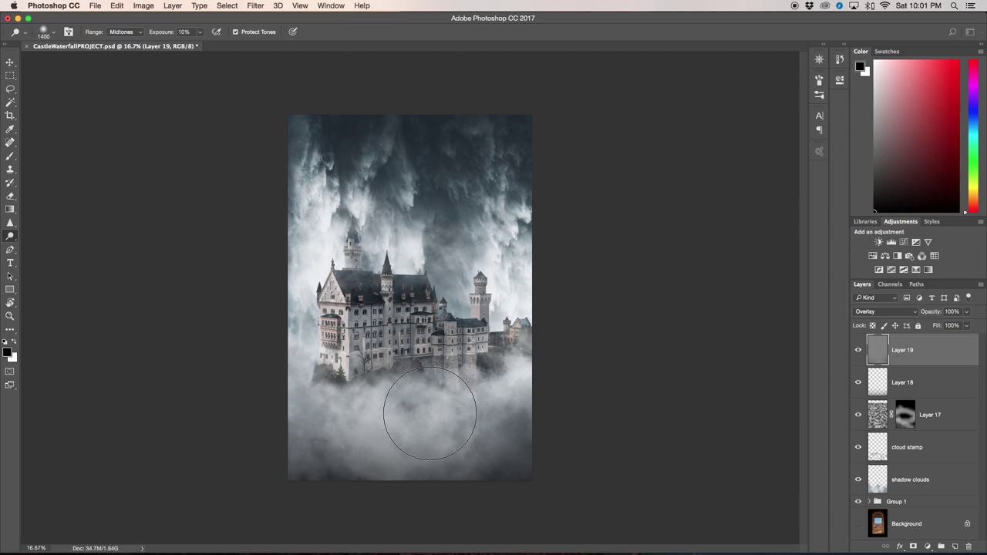
pyautogui.press('[')
pyautogui.press('[')
pyautogui.press('[')
pyautogui.press('[')
pyautogui.press('[')
pyautogui.press('[')
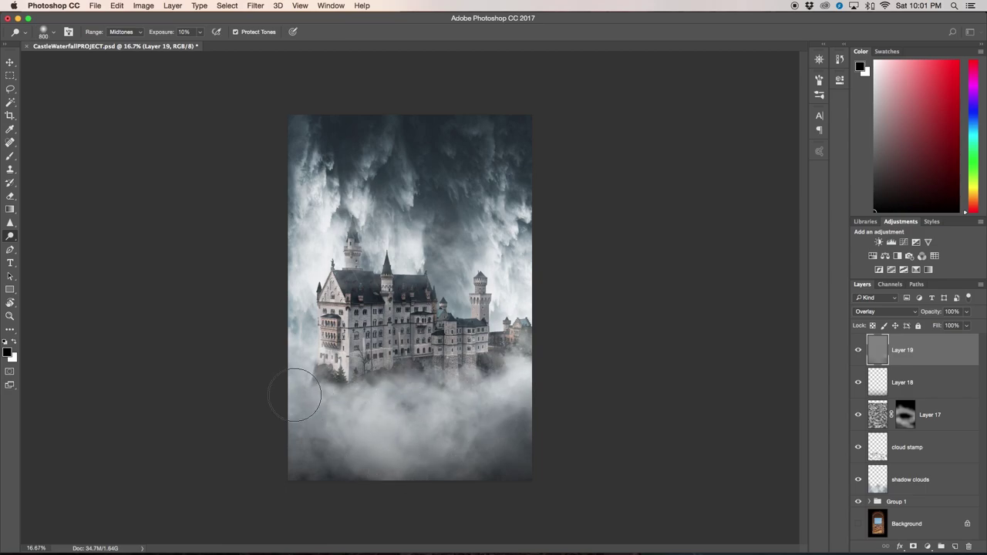
pyautogui.press('[')
pyautogui.press('[')
pyautogui.press('[')
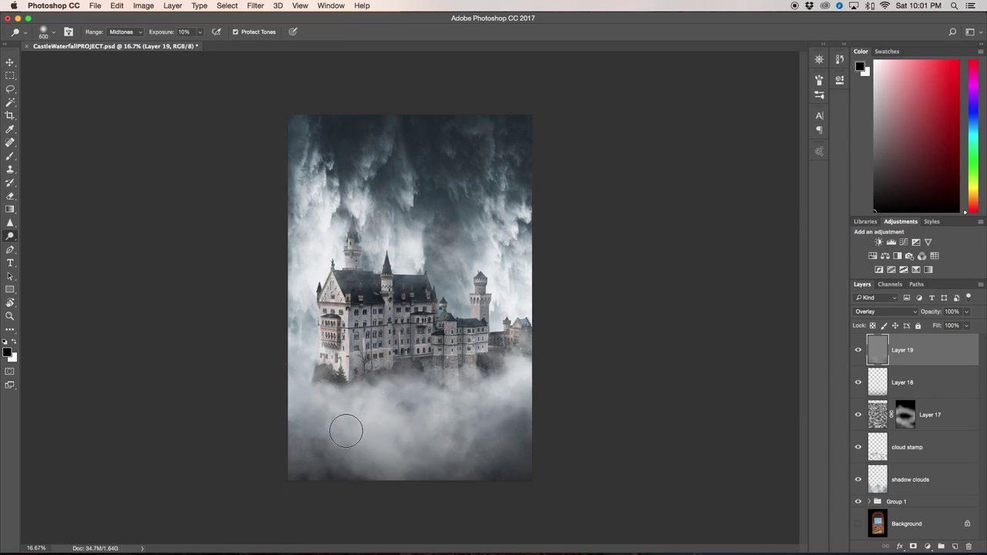
pyautogui.moveTo(346, 430); pyautogui.dragTo(436, 457)
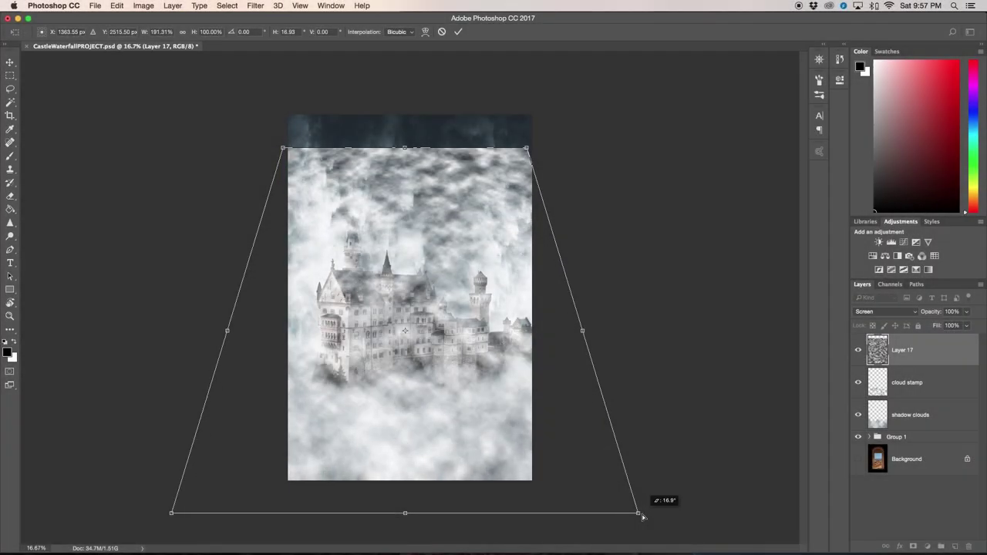
# - Apply the Layer 17 cloud transform and paint its mask white around the castle's base at 10% opacity and 80% flow
pyautogui.press('Return')
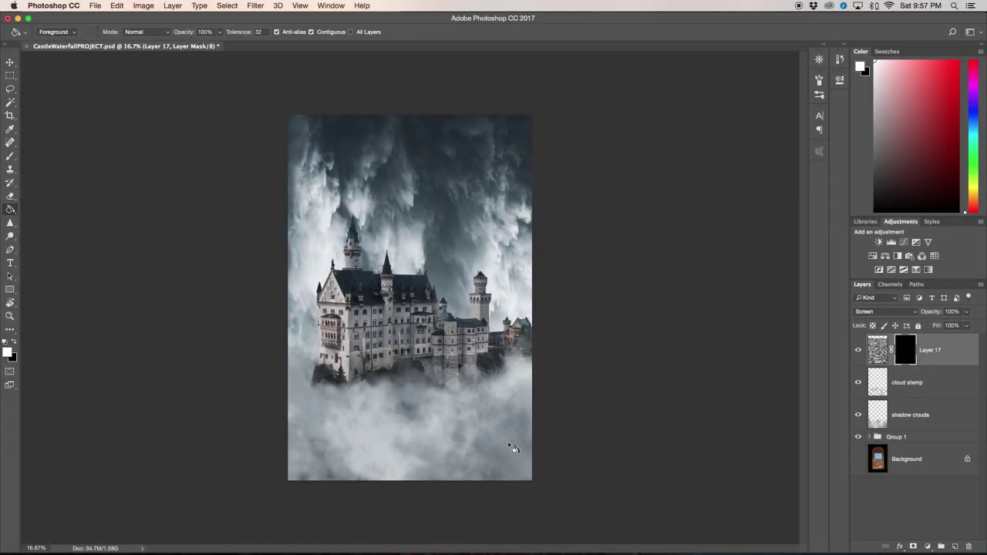
pyautogui.press('b')
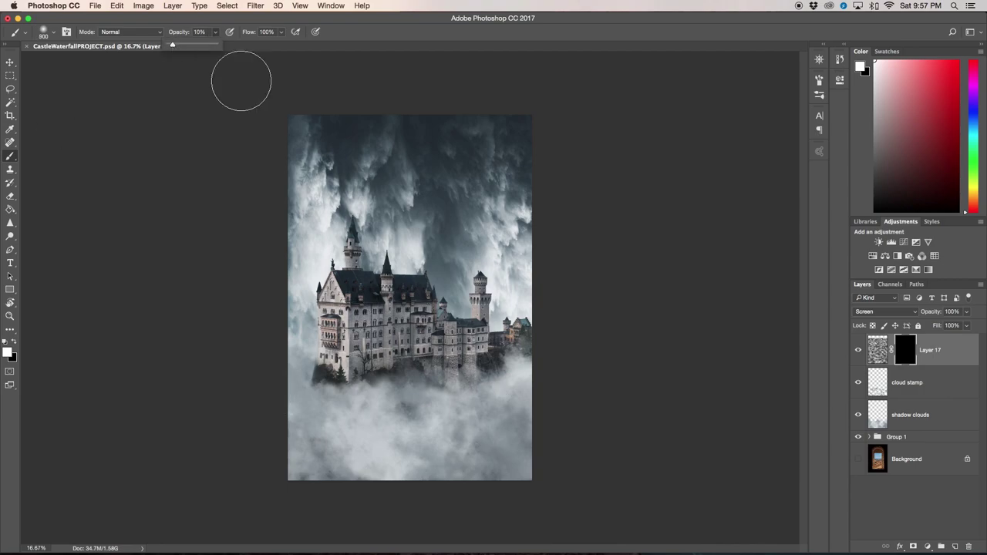
pyautogui.moveTo(493, 362)
pyautogui.mouseDown()
pyautogui.moveTo(308, 386)
pyautogui.moveTo(487, 463)
pyautogui.mouseUp()
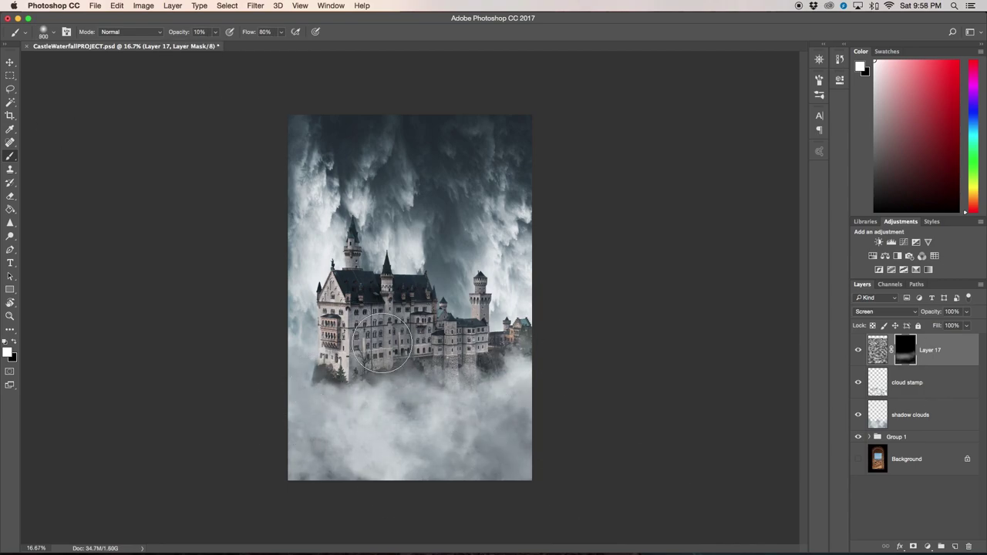
pyautogui.moveTo(339, 412); pyautogui.dragTo(494, 362)
pyautogui.moveTo(324, 333); pyautogui.dragTo(501, 347)
# - Select the shadow clouds layer and ready the Eraser at 25% opacity
pyautogui.click(910, 415)
pyautogui.press('e')
pyautogui.click(175, 31)
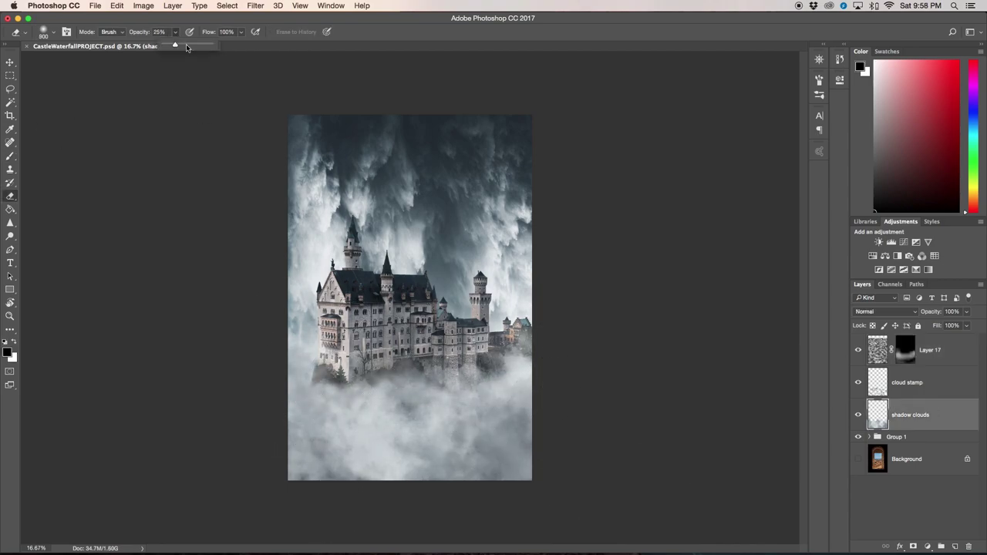
# - Return to Layer 17's mask and paint white at 37% opacity and 80% flow across the towers and the clouds below the castle
pyautogui.hotkey('alt', ']')
pyautogui.hotkey('alt', ']')
pyautogui.press('x')
pyautogui.press('b')
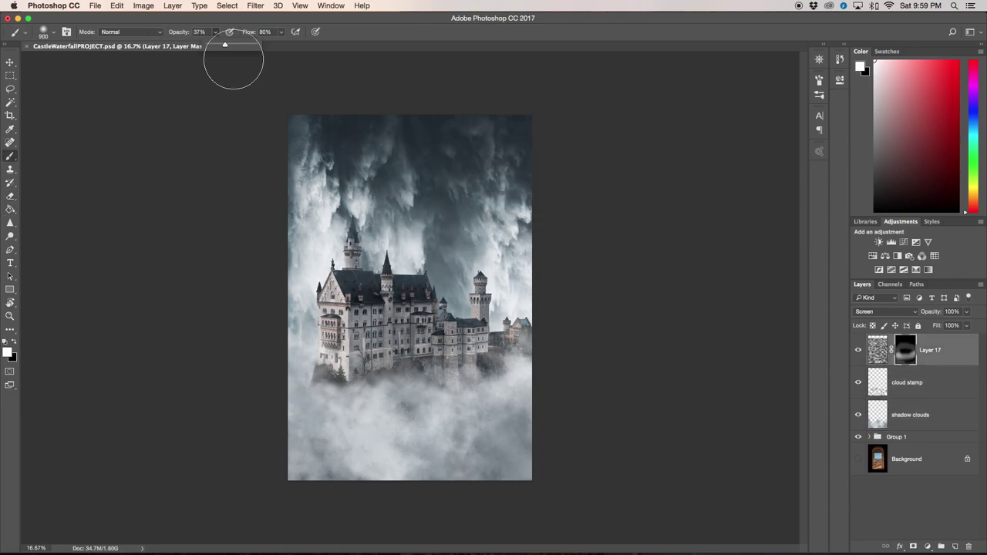
pyautogui.moveTo(462, 262); pyautogui.dragTo(330, 224)
pyautogui.moveTo(500, 450); pyautogui.dragTo(365, 489)
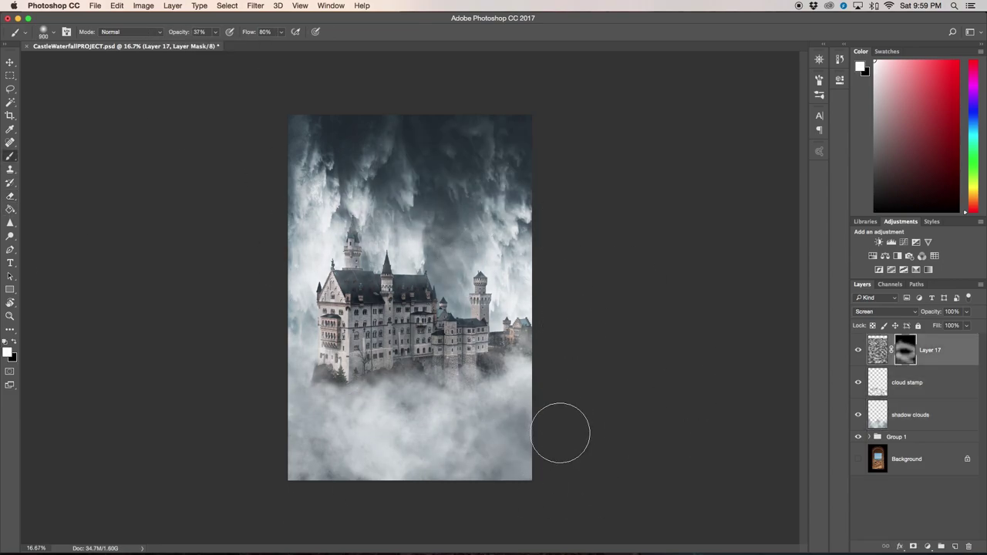
# - Darken the image's bottom edge on a new layer with black-to-transparent linear gradients and set the layer's fill to 80%
pyautogui.hotkey('ctrl', 'shift', 'alt', 'n')
pyautogui.press('x')
pyautogui.press('g')
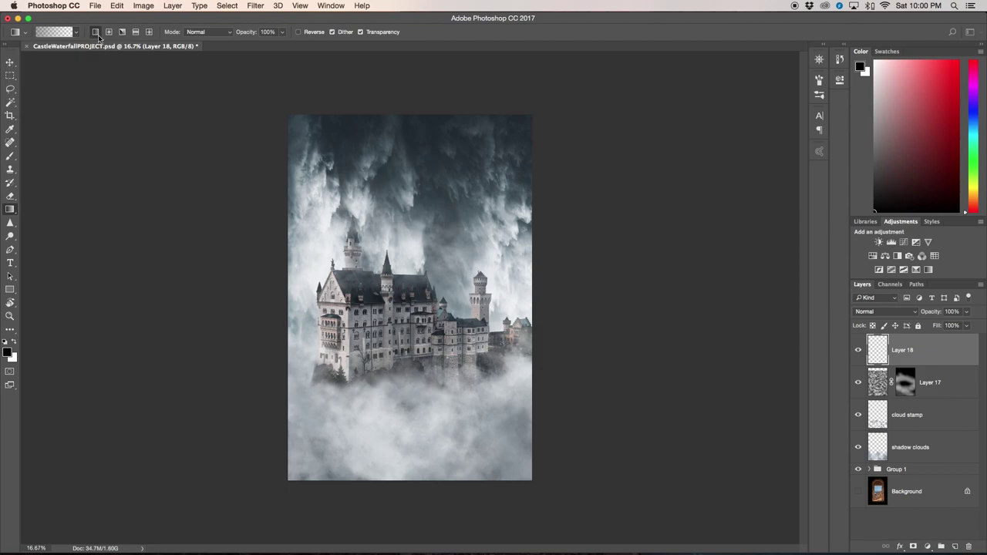
pyautogui.moveTo(409, 513); pyautogui.dragTo(409, 387)
pyautogui.moveTo(447, 513); pyautogui.dragTo(432, 432)
pyautogui.click(966, 325)
pyautogui.moveTo(972, 338); pyautogui.dragTo(956, 337)
# - Add another layer on top in Overlay mode with the 50% gray neutral fill enabled
pyautogui.keyDown('alt'); pyautogui.click(955, 546); pyautogui.keyUp('alt')
pyautogui.click(447, 281)
pyautogui.click(440, 437)
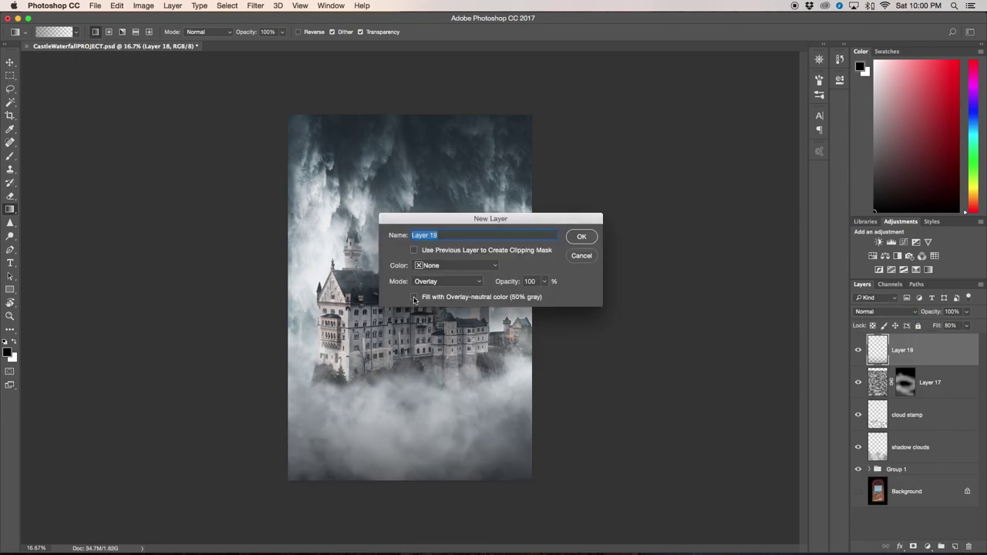
pyautogui.click(414, 297)
pyautogui.click(581, 236)
# - Dodge the fog from below the castle toward the left edge using Midtones at 10% exposure, shrinking the brush to 500 px
pyautogui.click(11, 235)
pyautogui.click(38, 235)
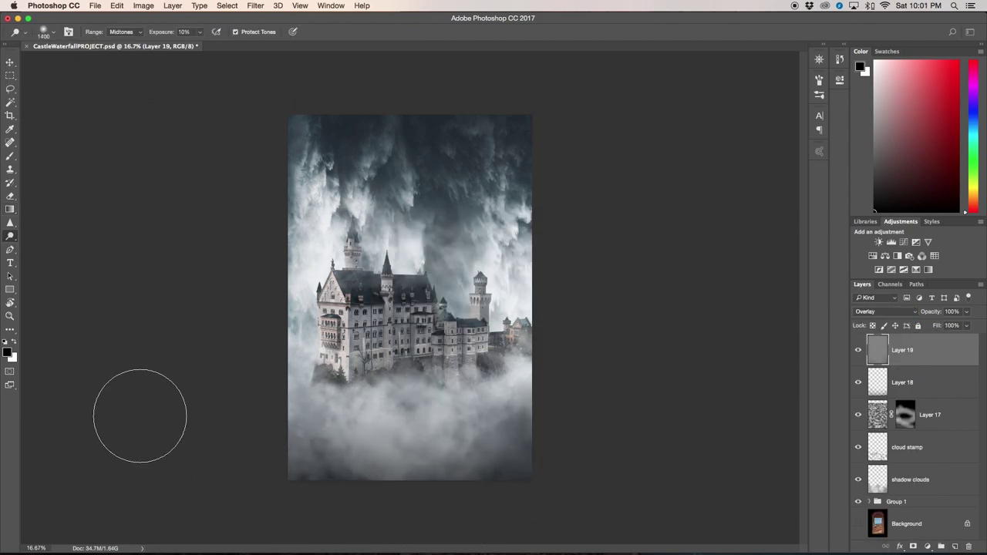
pyautogui.press('[')
pyautogui.press('[')
pyautogui.press('[')
pyautogui.press('[')
pyautogui.press('[')
pyautogui.press('[')
pyautogui.press('[')
pyautogui.moveTo(429, 418)
pyautogui.mouseDown()
pyautogui.moveTo(345, 405)
pyautogui.moveTo(518, 393)
pyautogui.moveTo(473, 438)
pyautogui.moveTo(317, 391)
pyautogui.mouseUp()
pyautogui.press('[')
pyautogui.press('[')
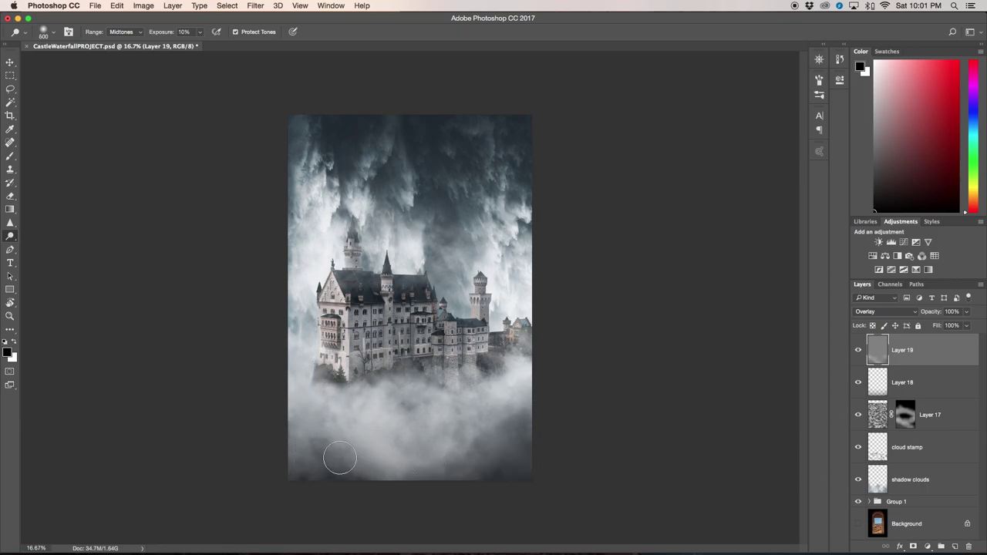